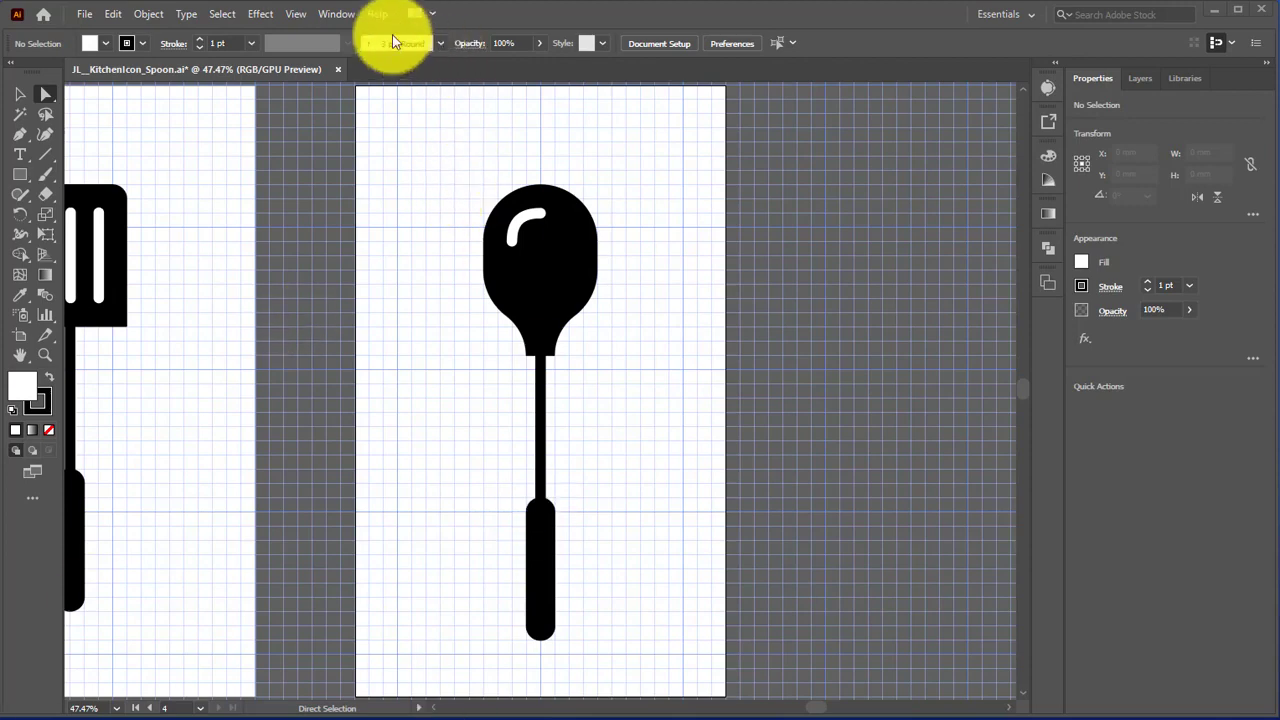
Step: Open the list of the document's artboards
click(328, 14)
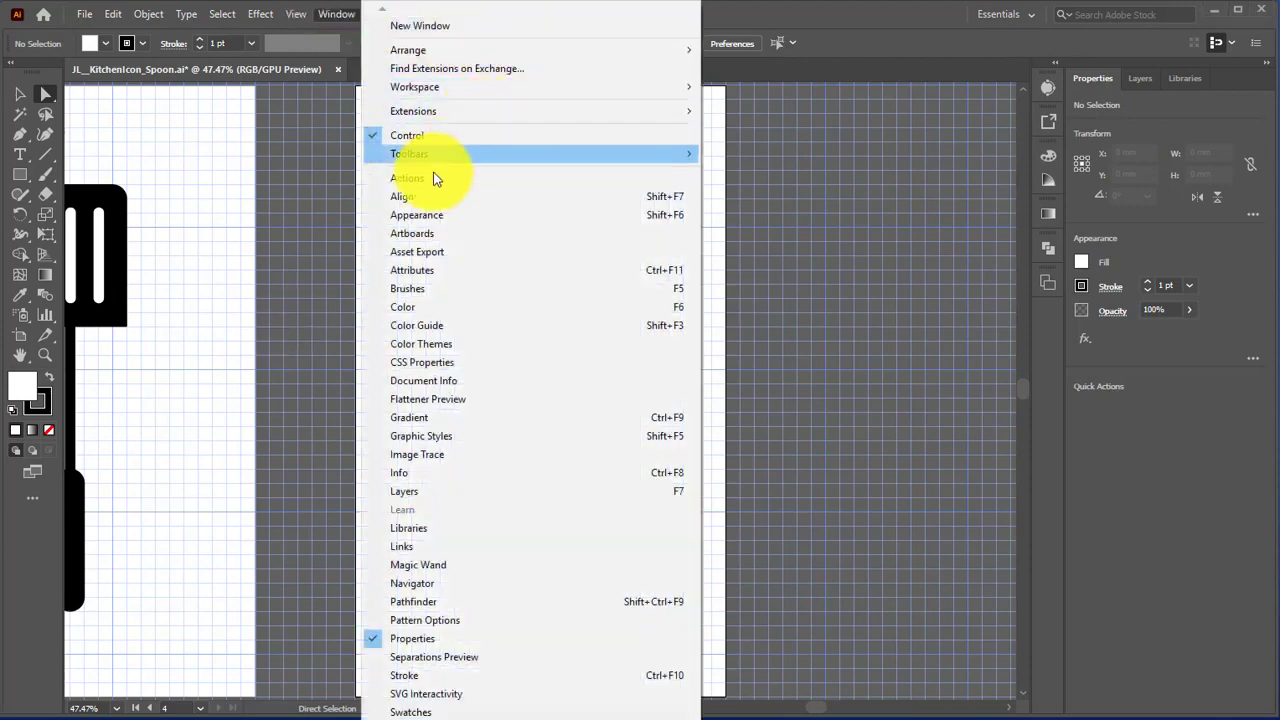
click(432, 237)
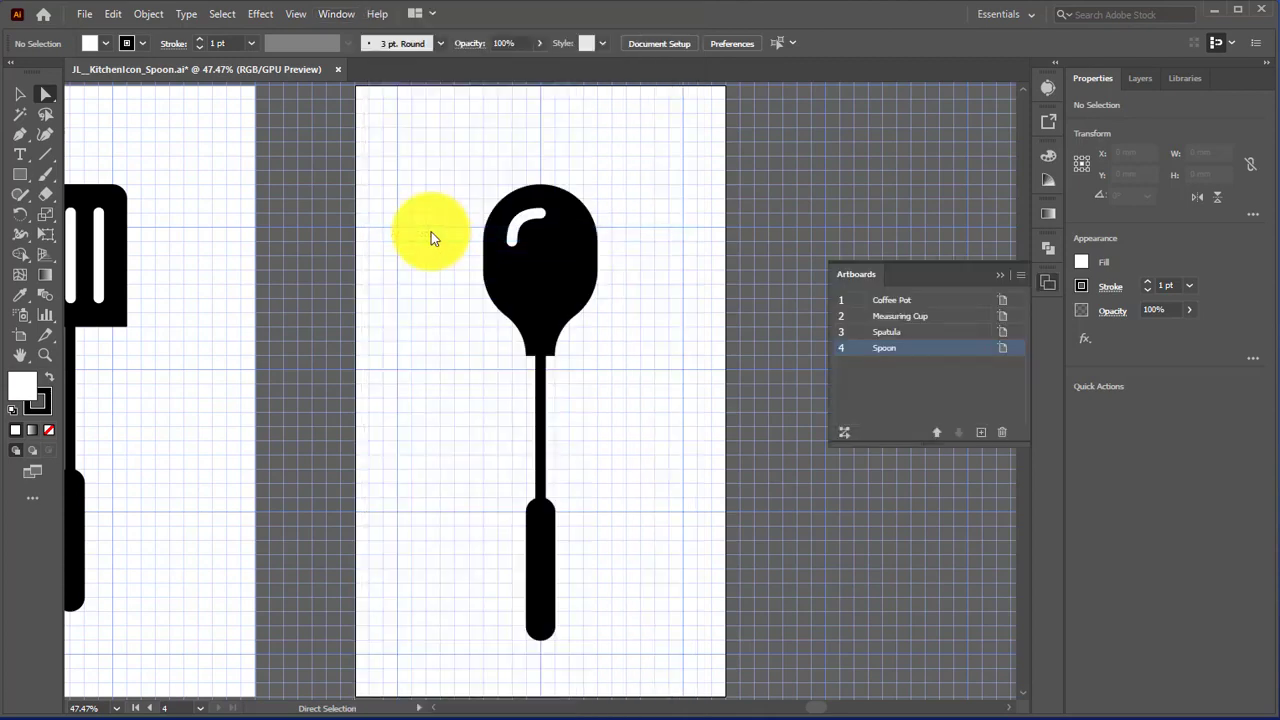
drag(500, 322, 770, 350)
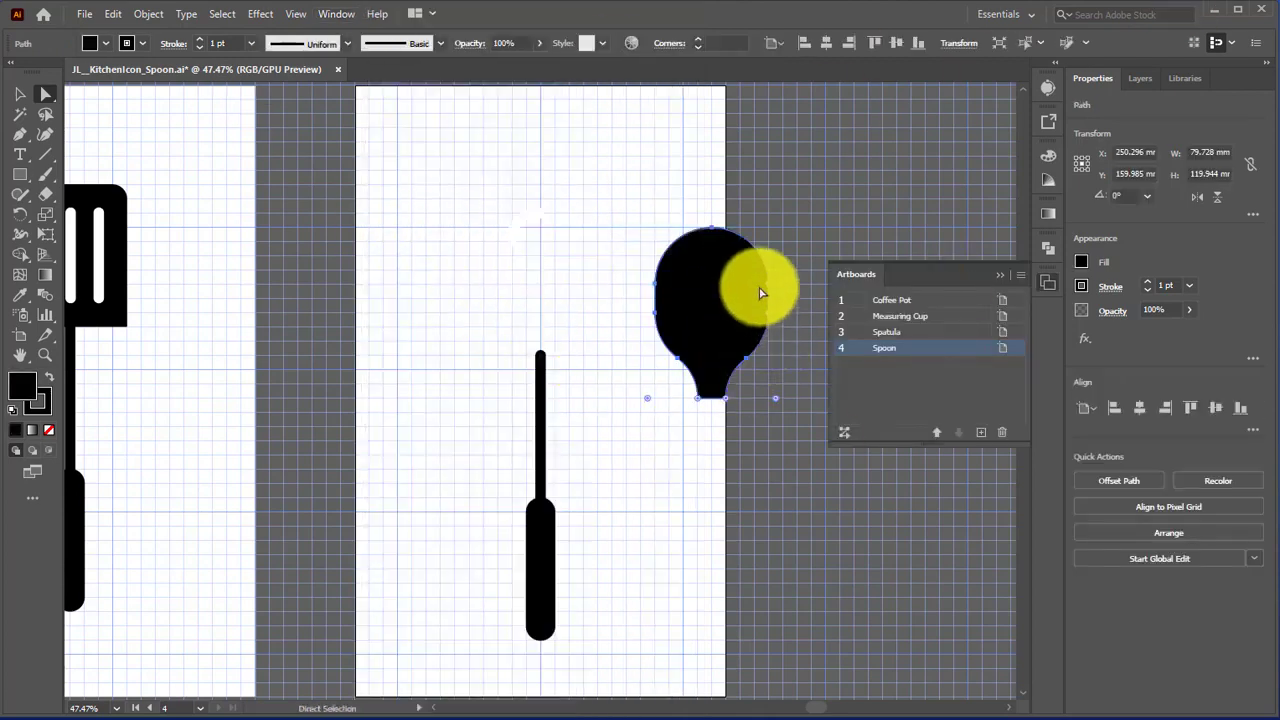
key(ctrl+z)
click(700, 342)
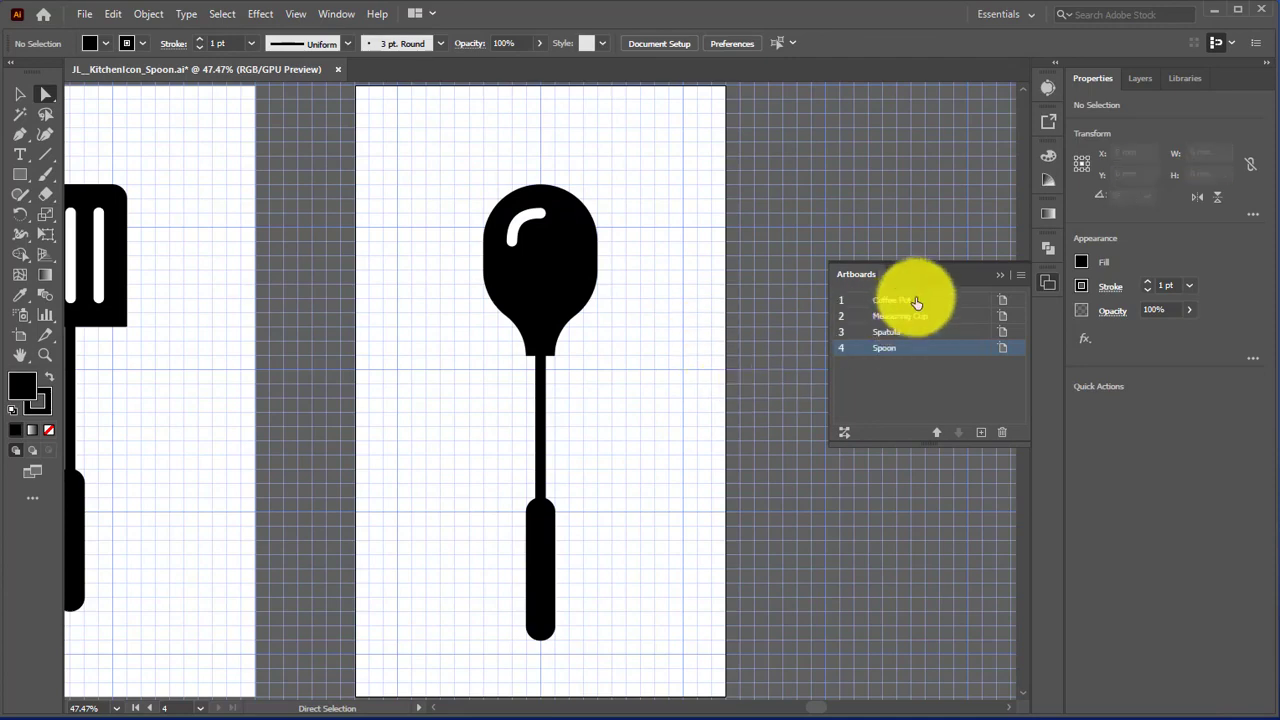
Step: Add a new artboard after the Spoon artboard, name it Boiling Water and put the artboard list away
click(980, 432)
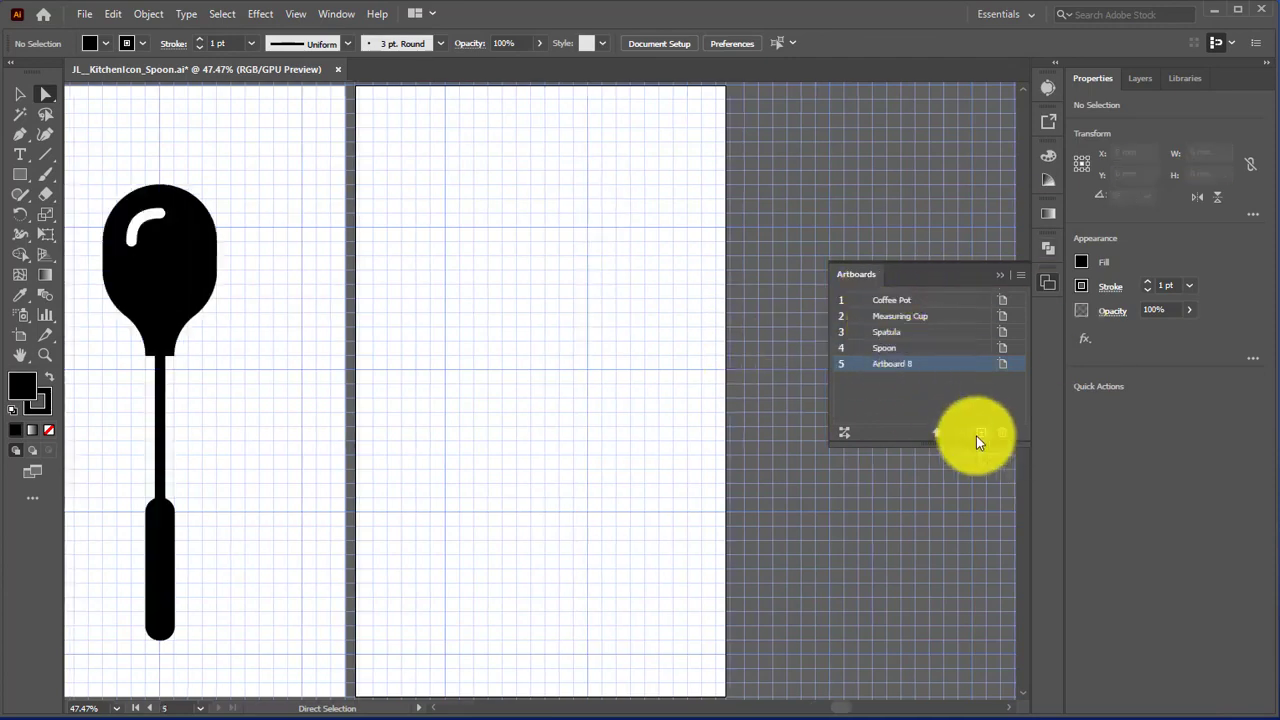
double_click(884, 364)
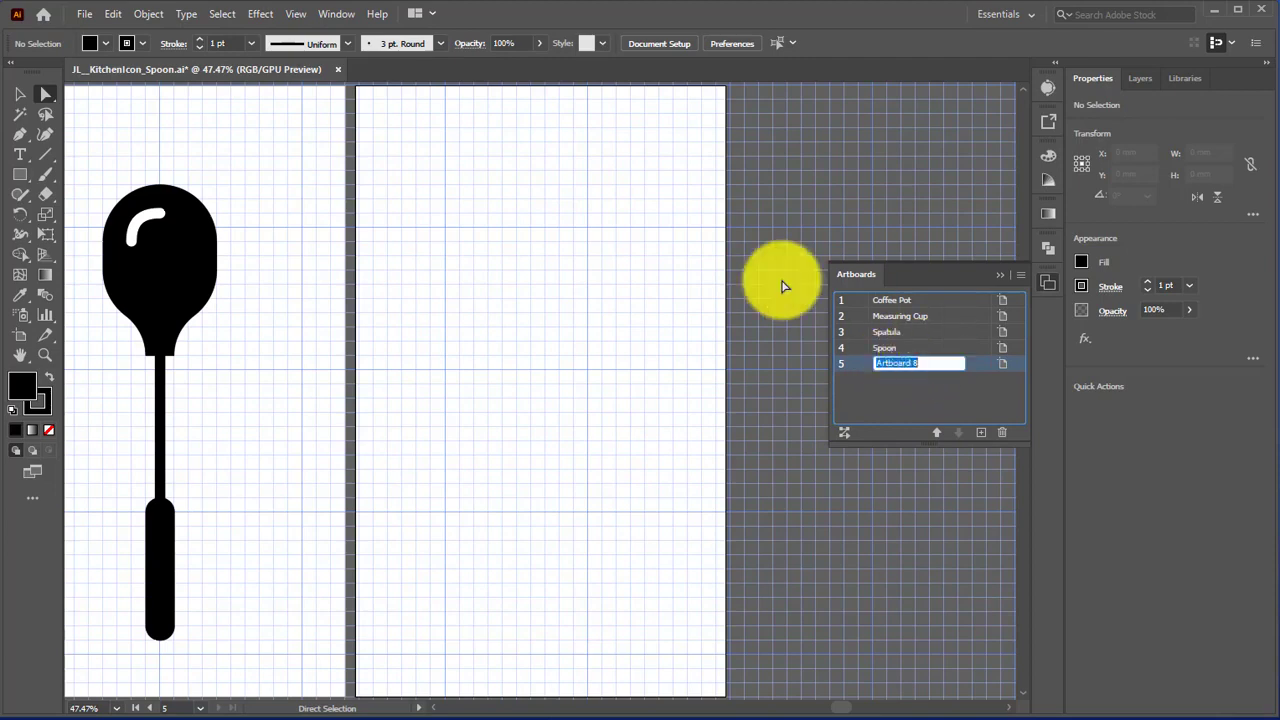
text(Boiling Water)
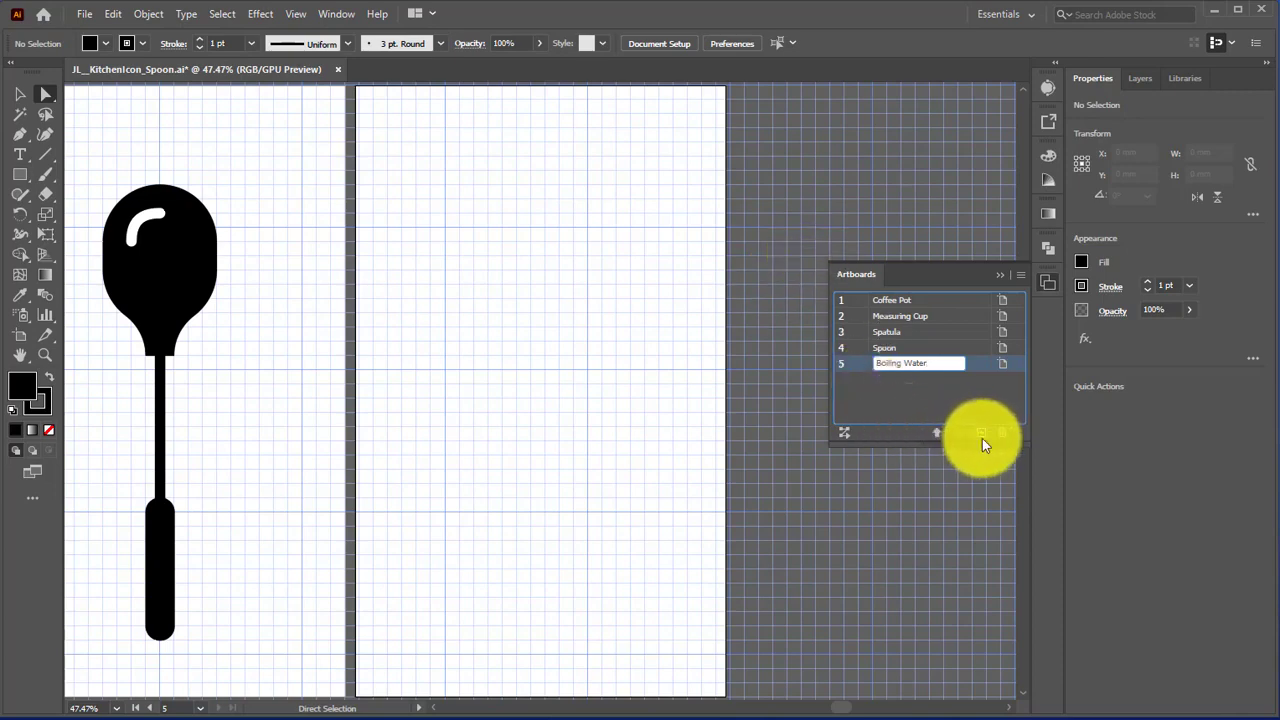
key(Return)
click(1050, 286)
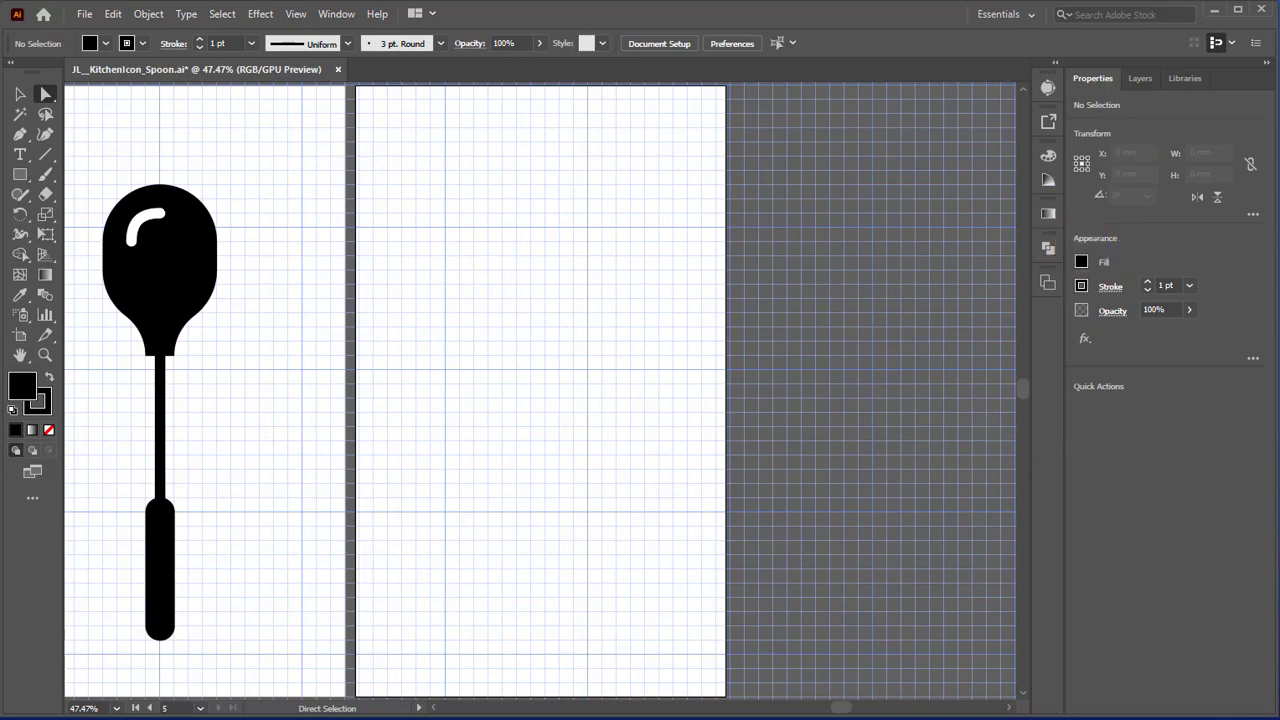
Step: Set the fill for new shapes to None and the stroke weight to 20 pt
click(1082, 262)
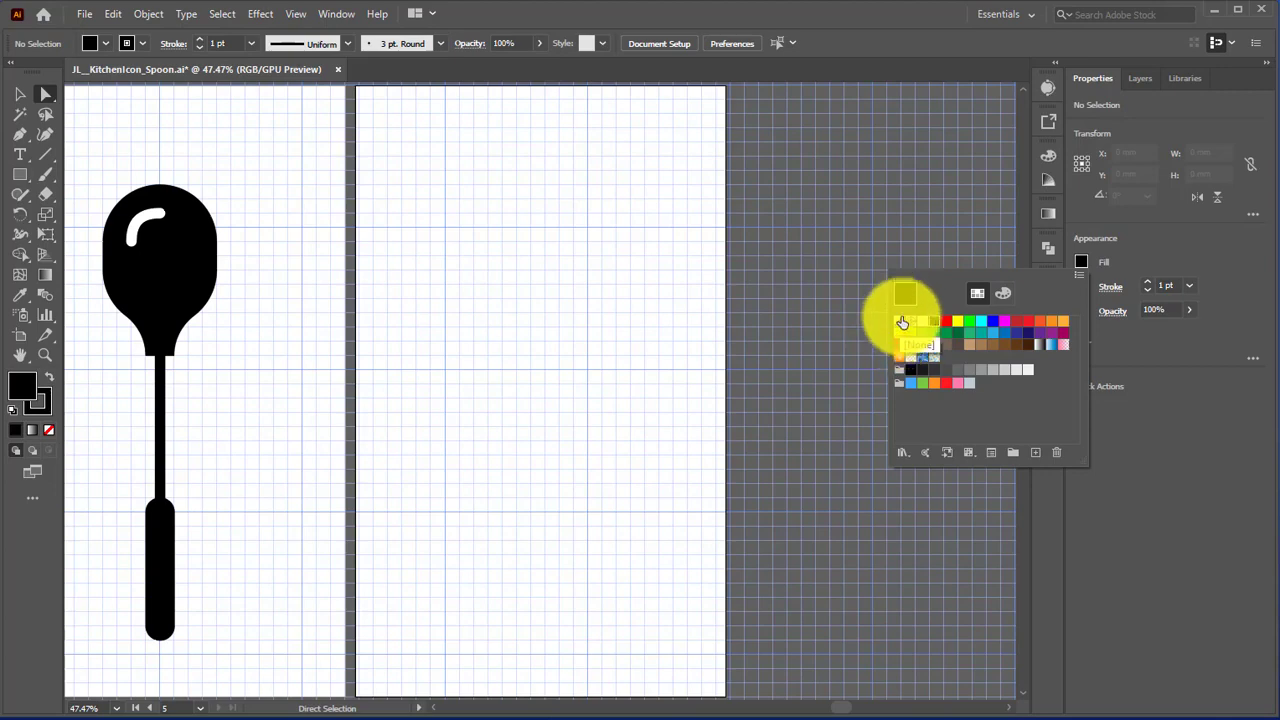
click(901, 322)
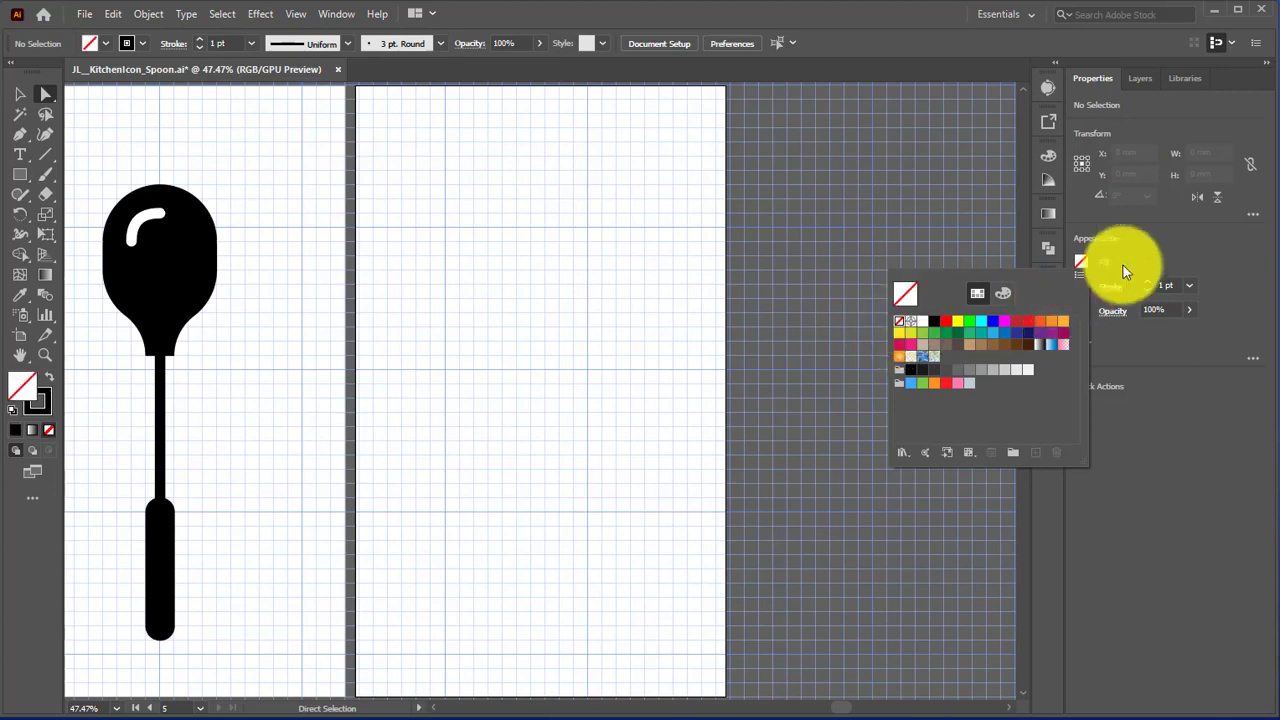
click(1190, 286)
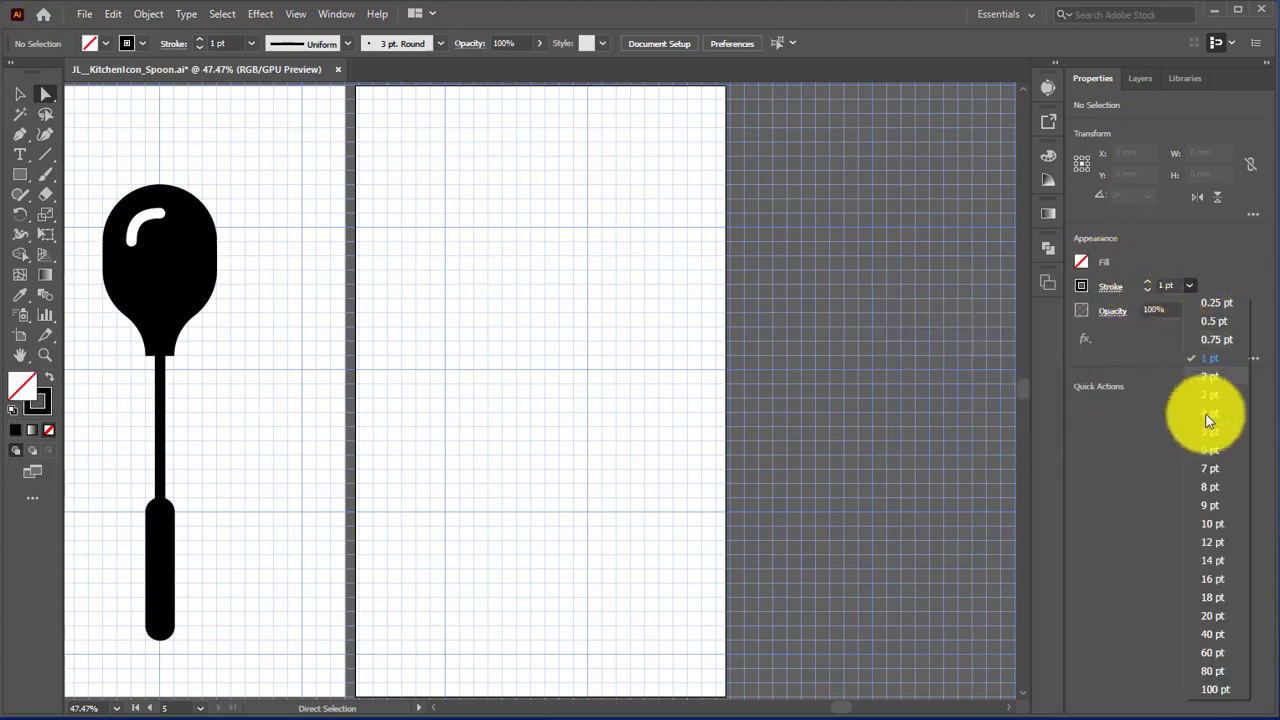
click(1203, 617)
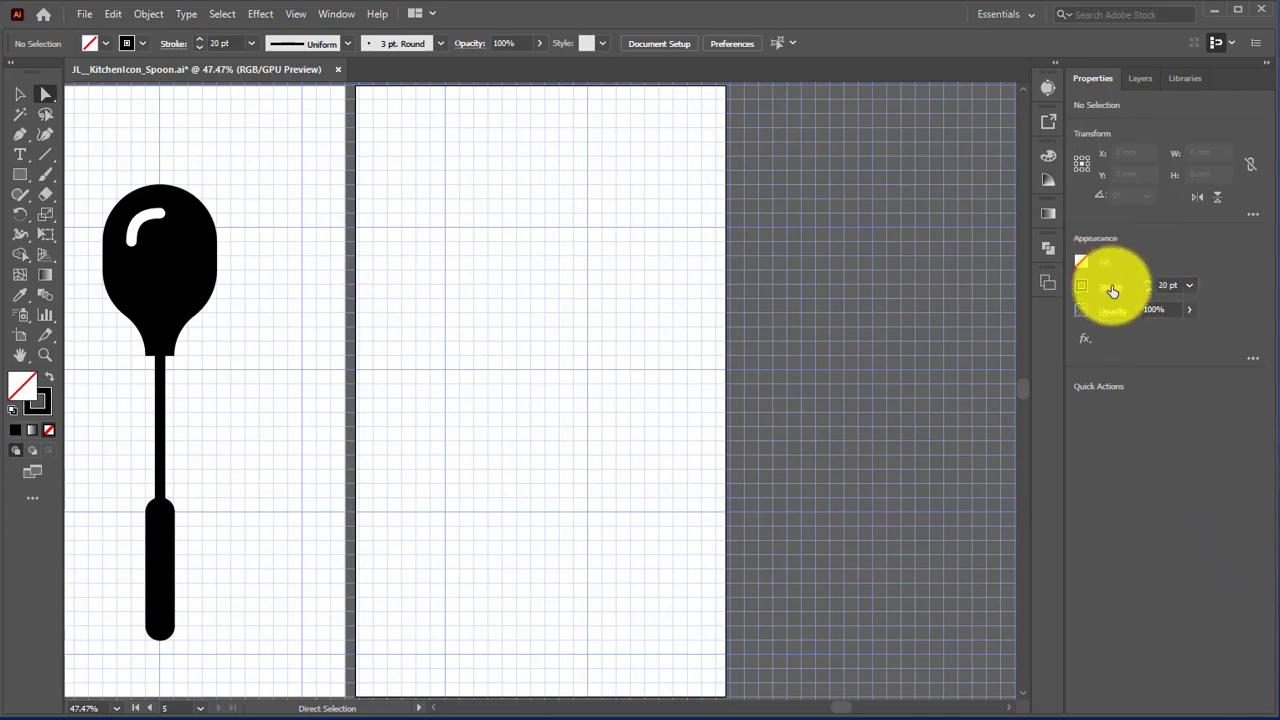
click(1112, 288)
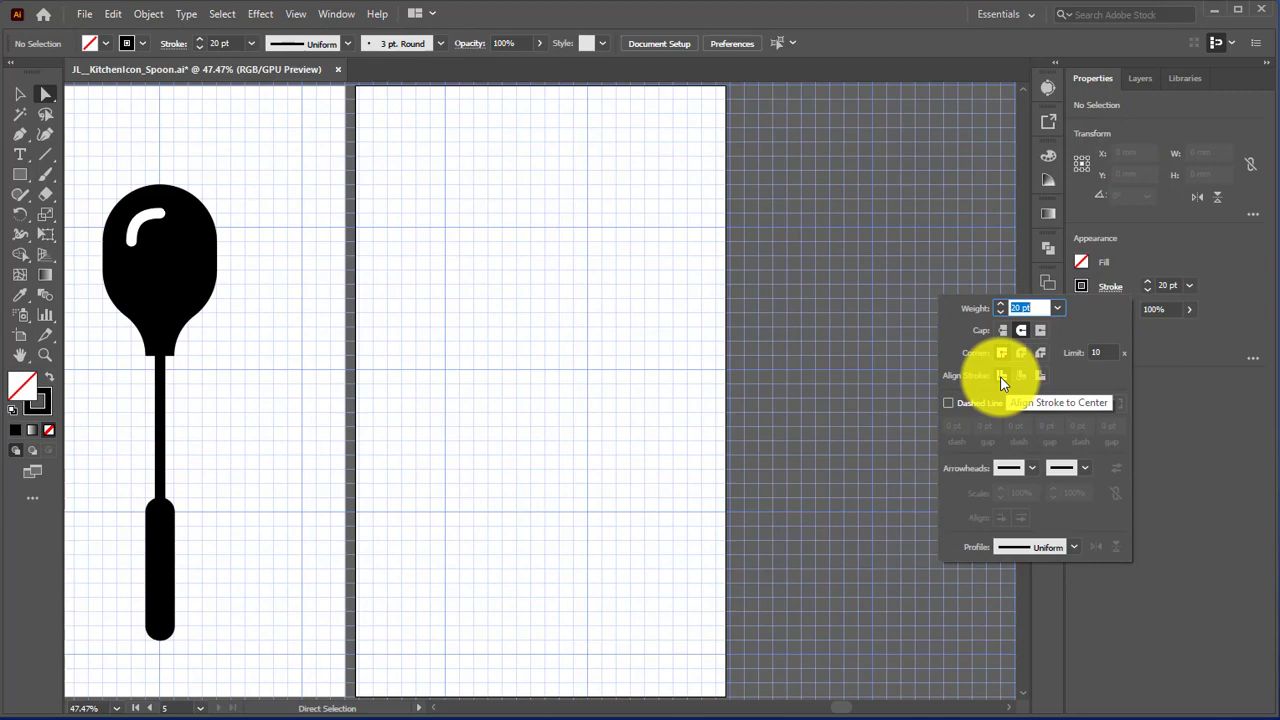
click(1168, 428)
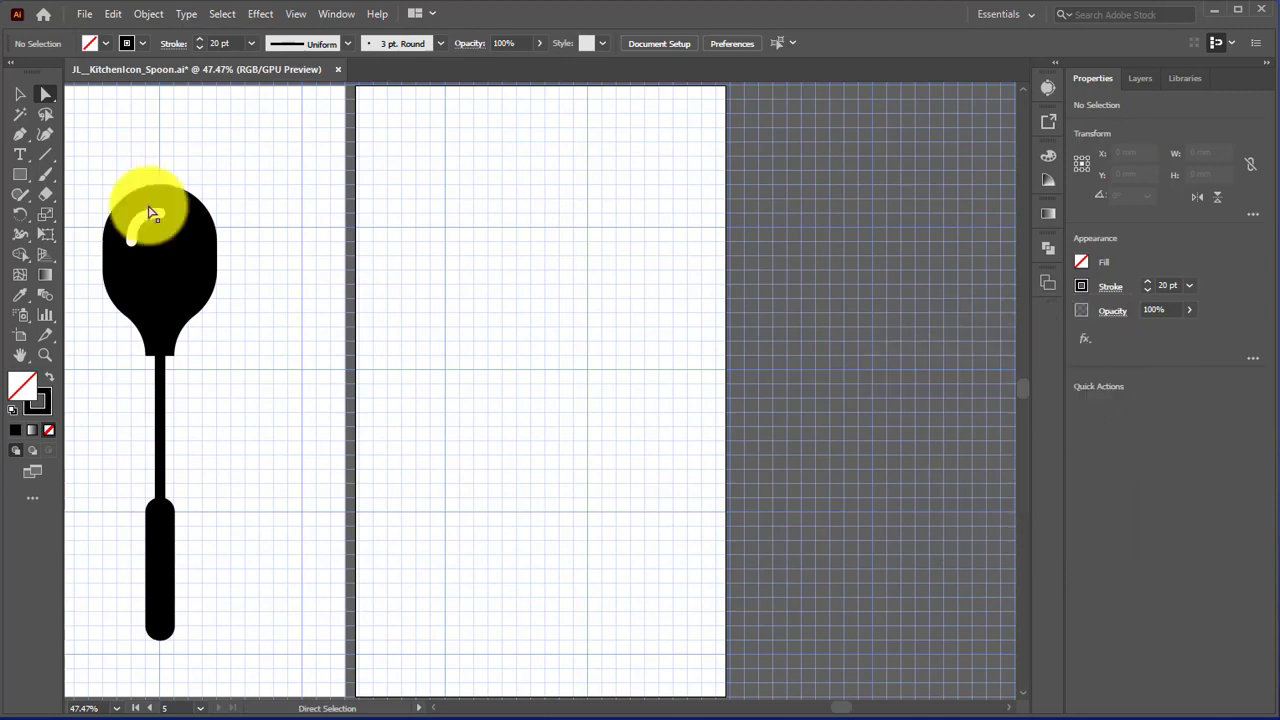
Step: Draw a rectangle about 100 mm wide and 80 mm high in the upper half of the Boiling Water artboard
click(15, 178)
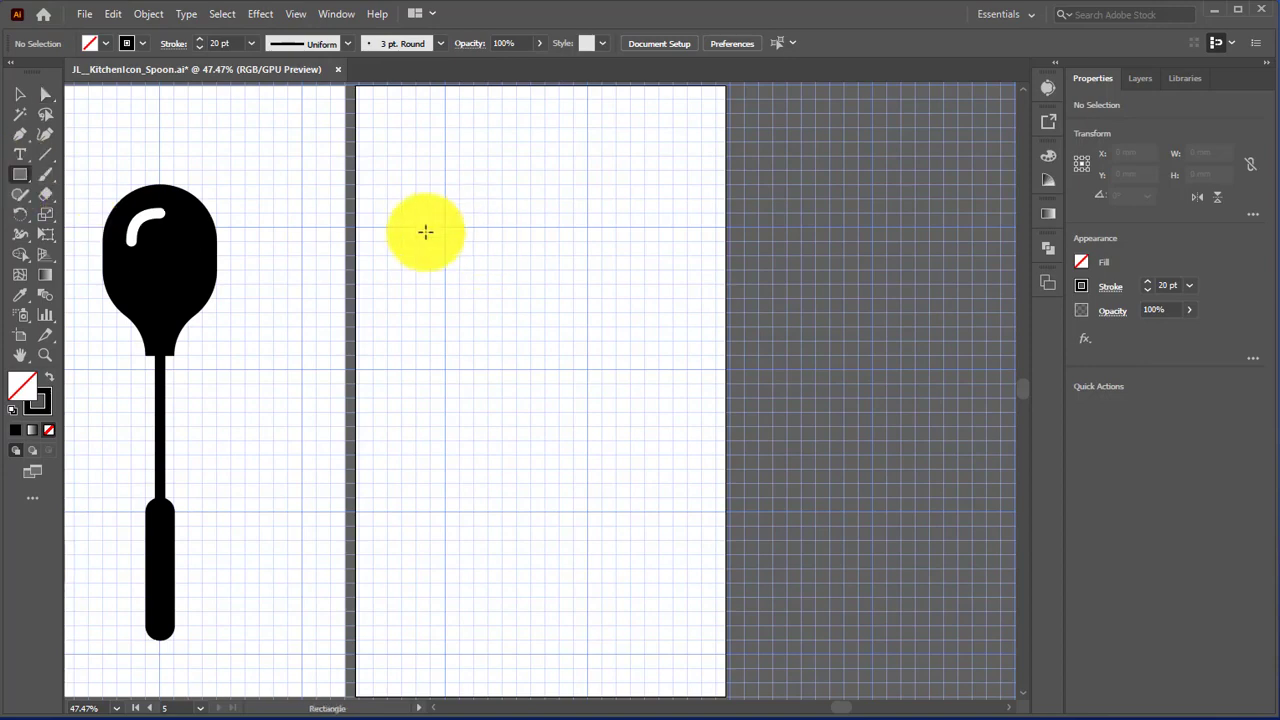
mouse_move(445, 228)
mouse_down()
mouse_move(520, 297)
mouse_move(585, 310)
mouse_move(587, 341)
mouse_up()
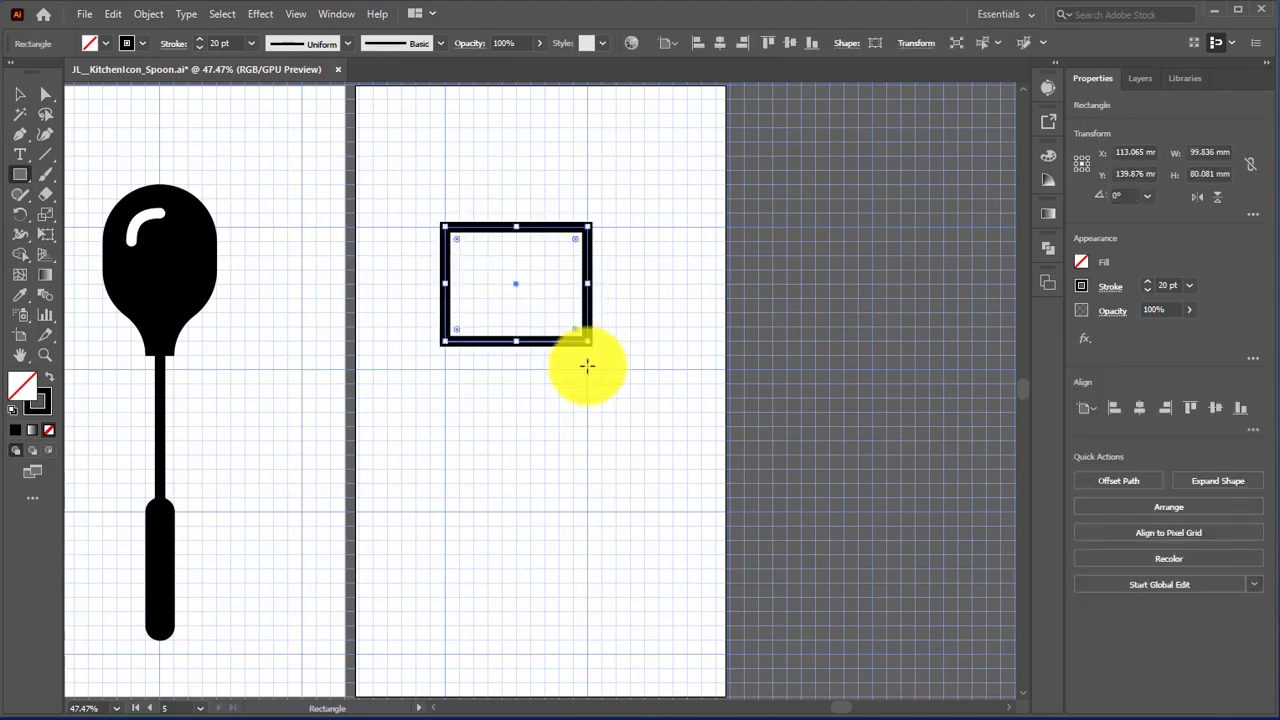
click(45, 354)
drag(412, 268, 623, 369)
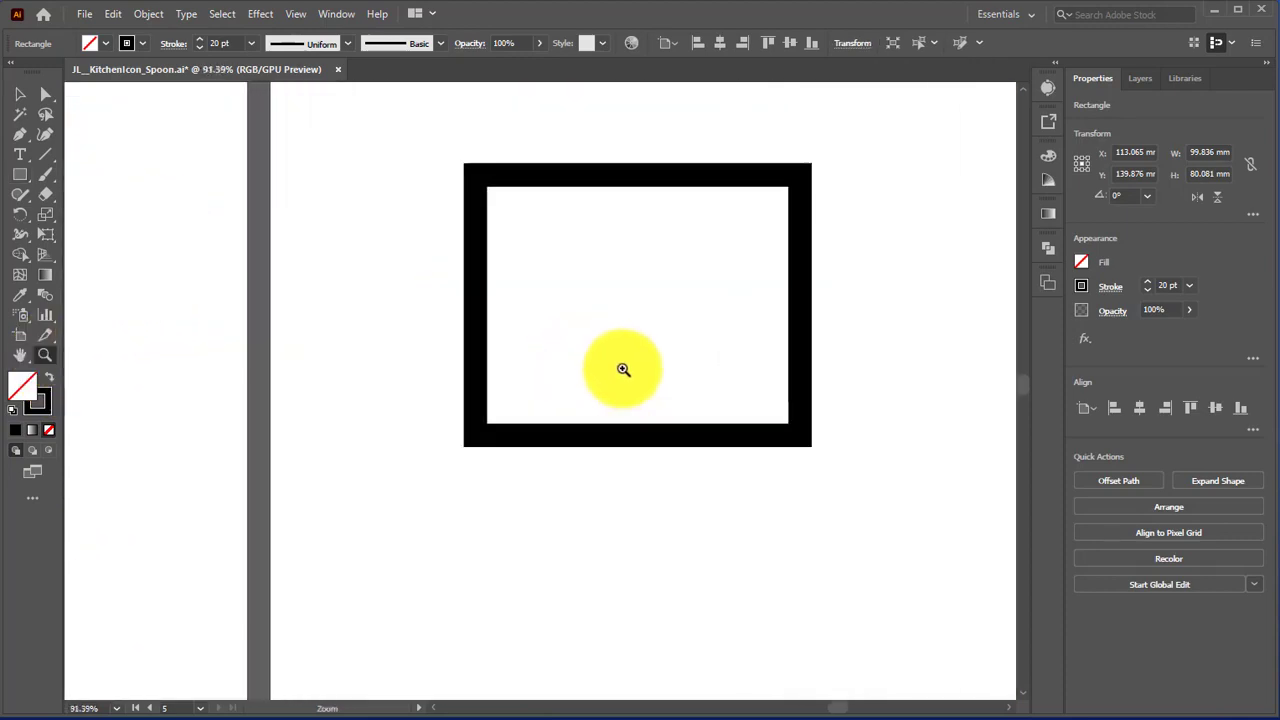
scroll(700, 355, up, 2)
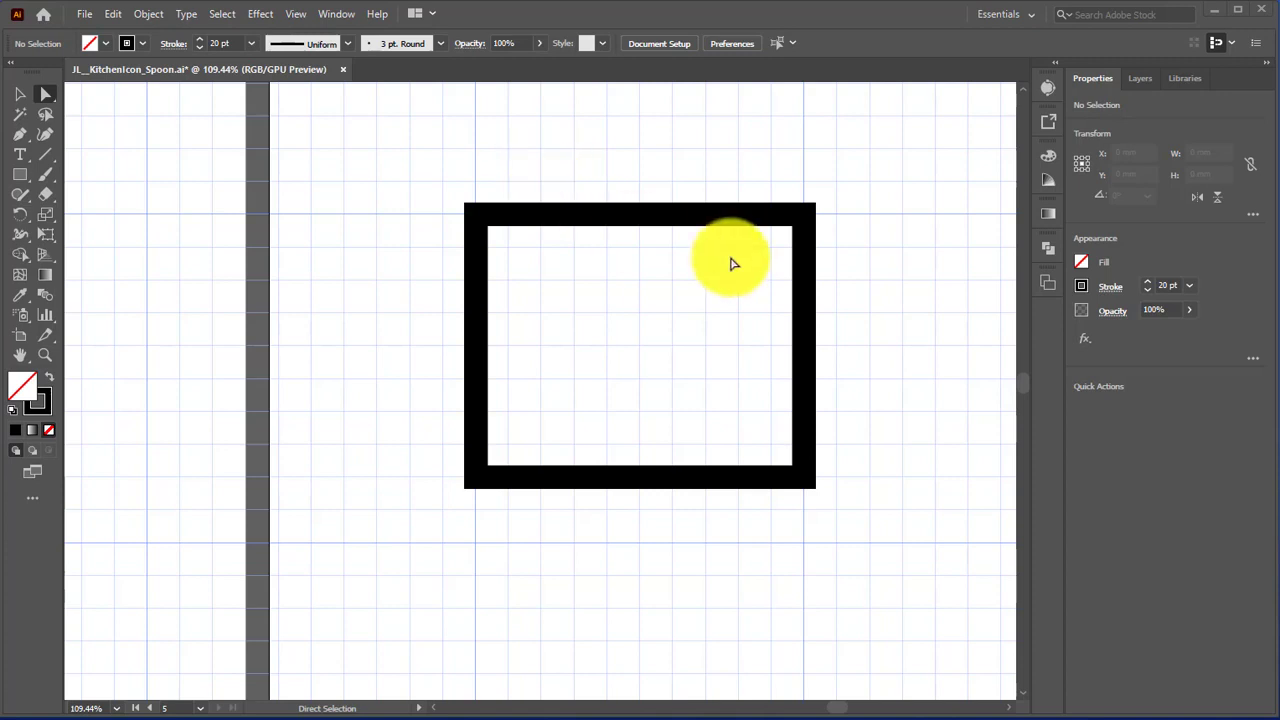
Step: Delete the rectangle's top edge so that an open U-shaped path is left
drag(578, 164, 722, 272)
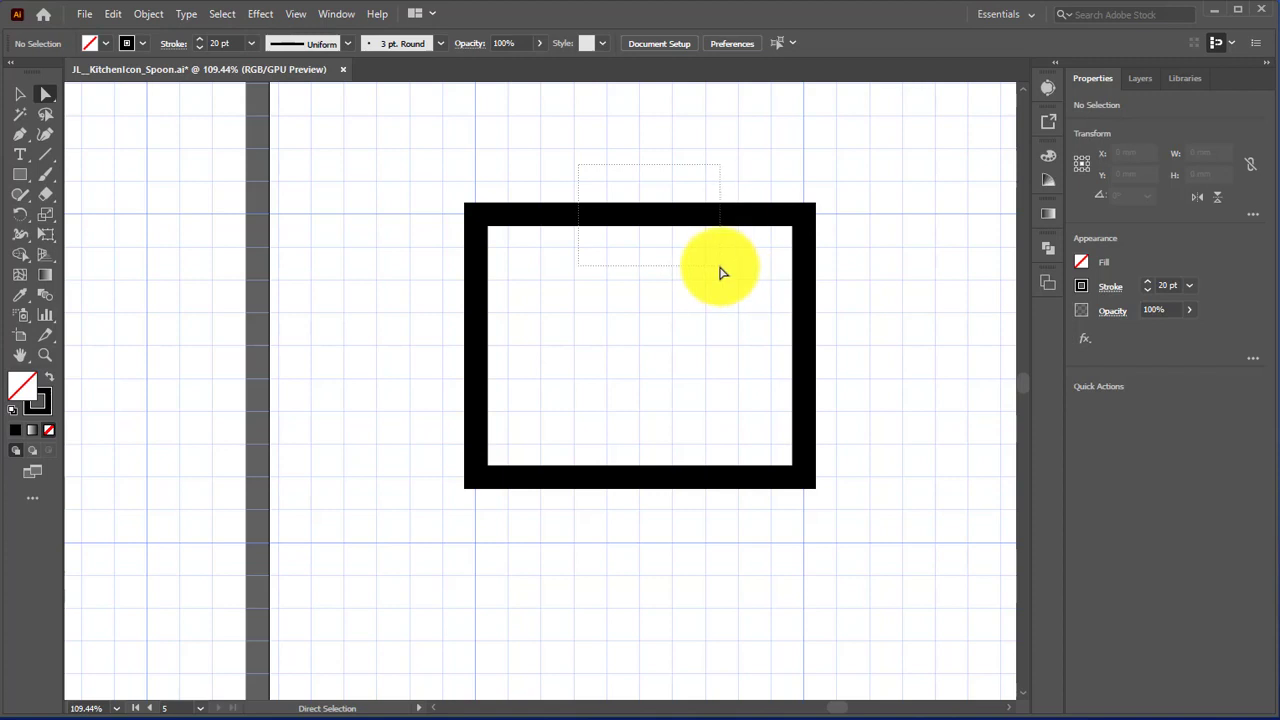
drag(722, 272, 728, 297)
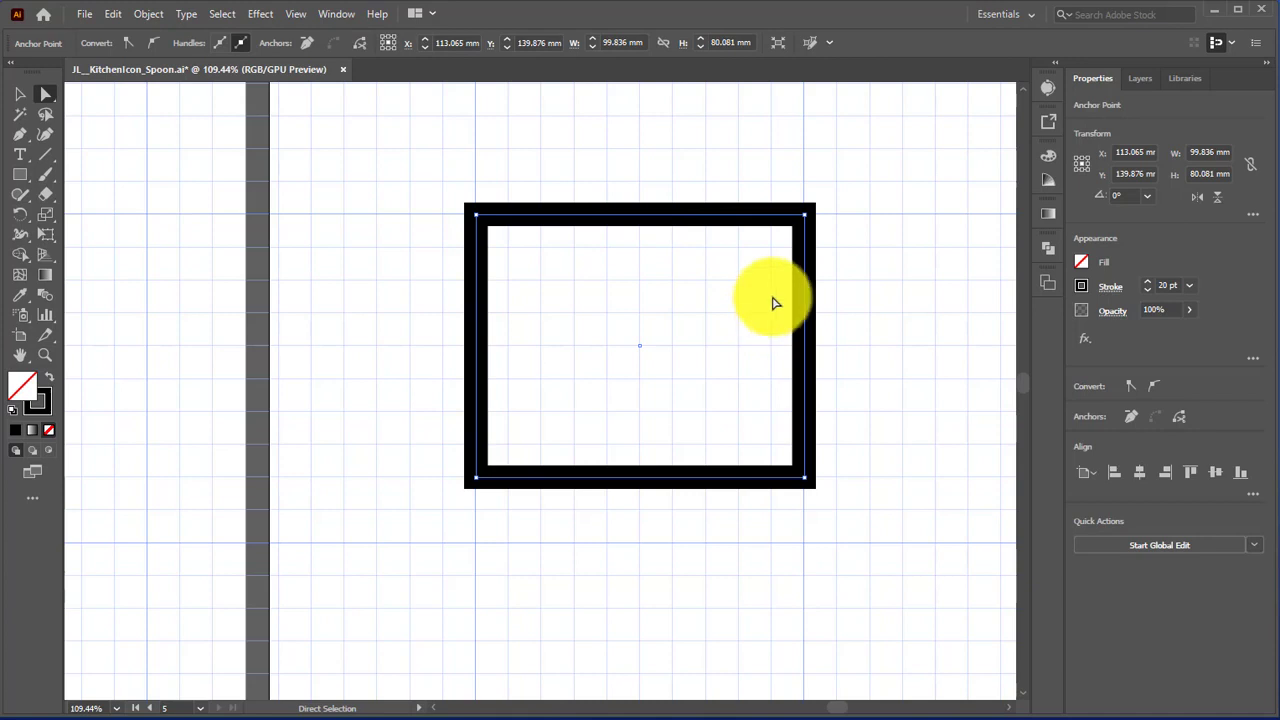
key(Delete)
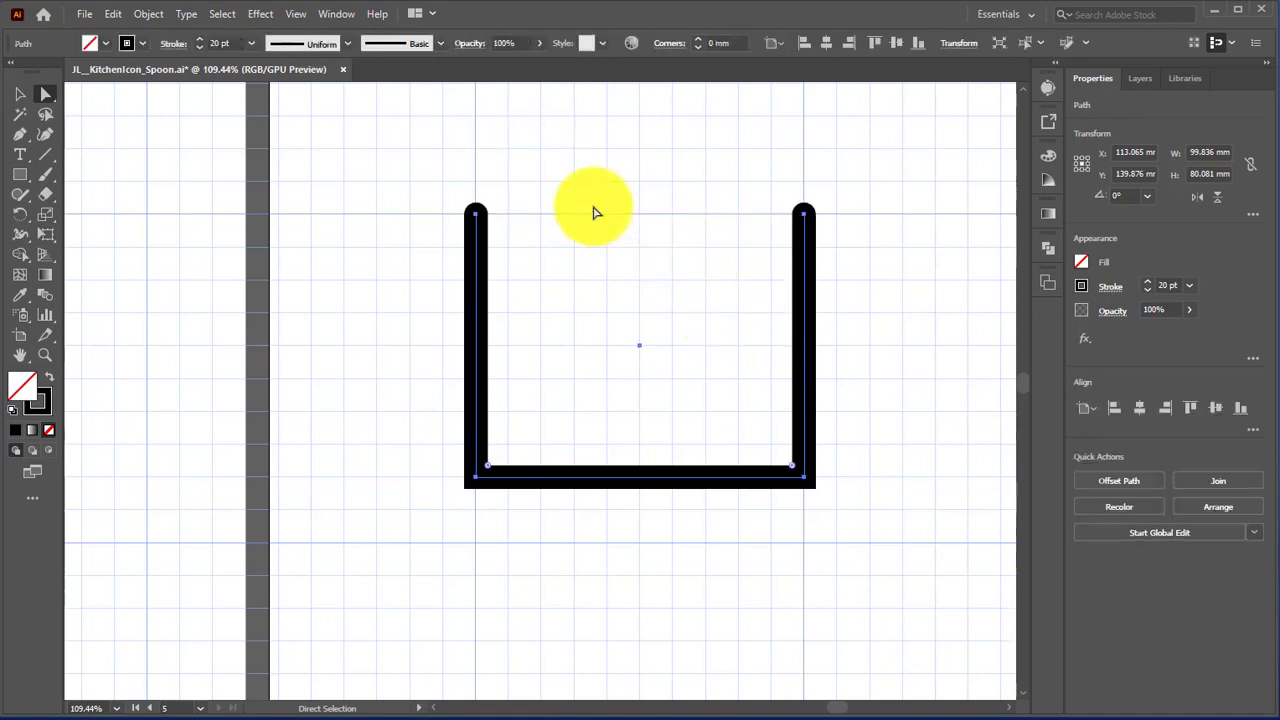
click(484, 500)
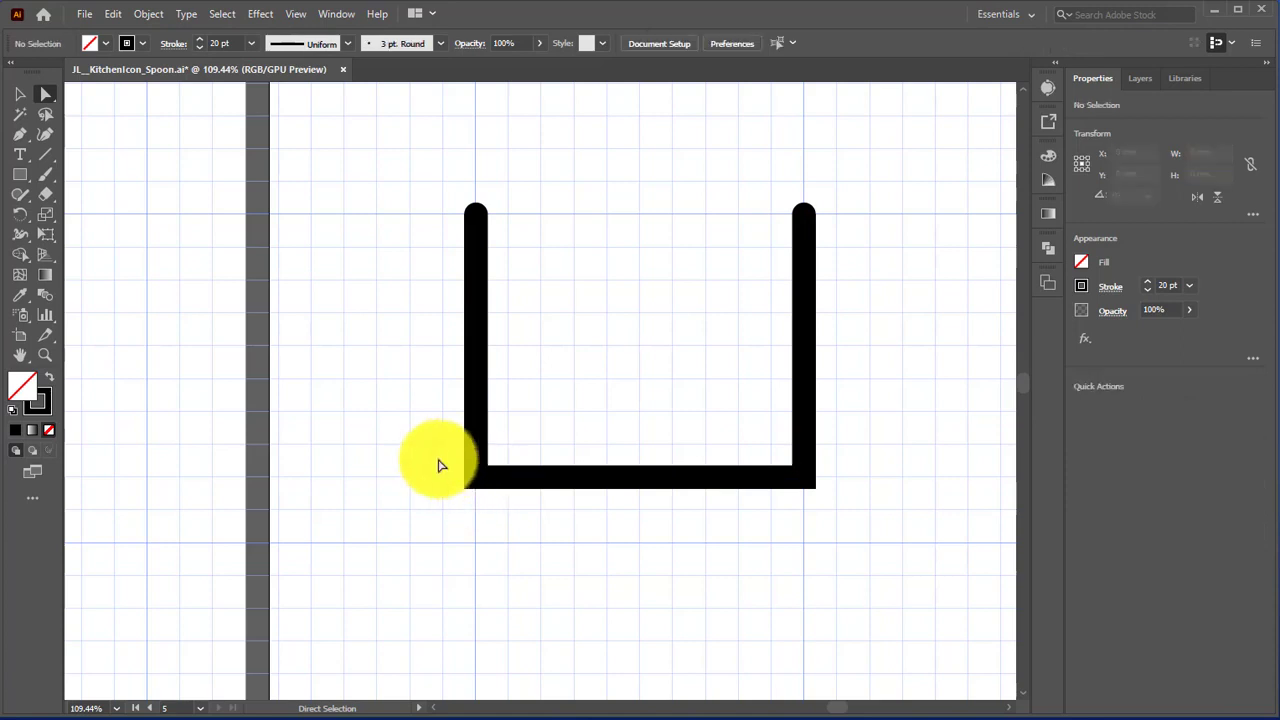
Step: Try rounding the open path's two lower corners to 20 mm, and undo both the rounding and the edge deletion
drag(429, 469, 900, 515)
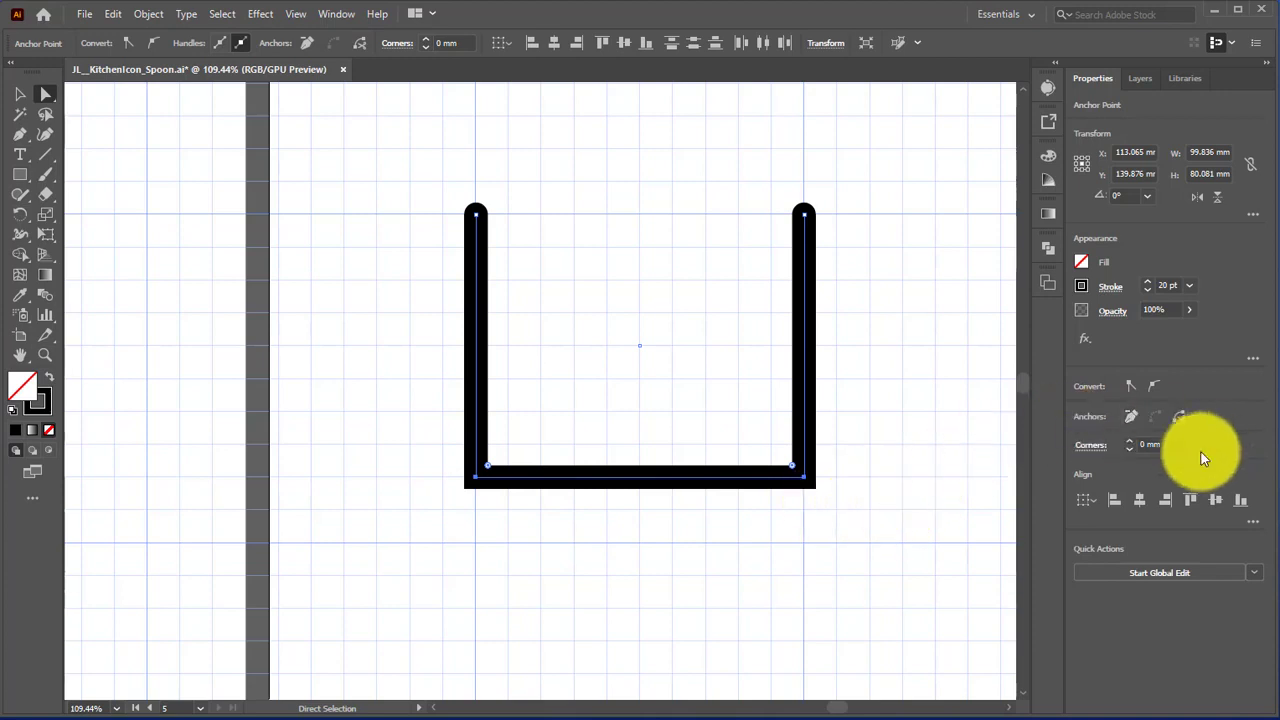
click(1164, 445)
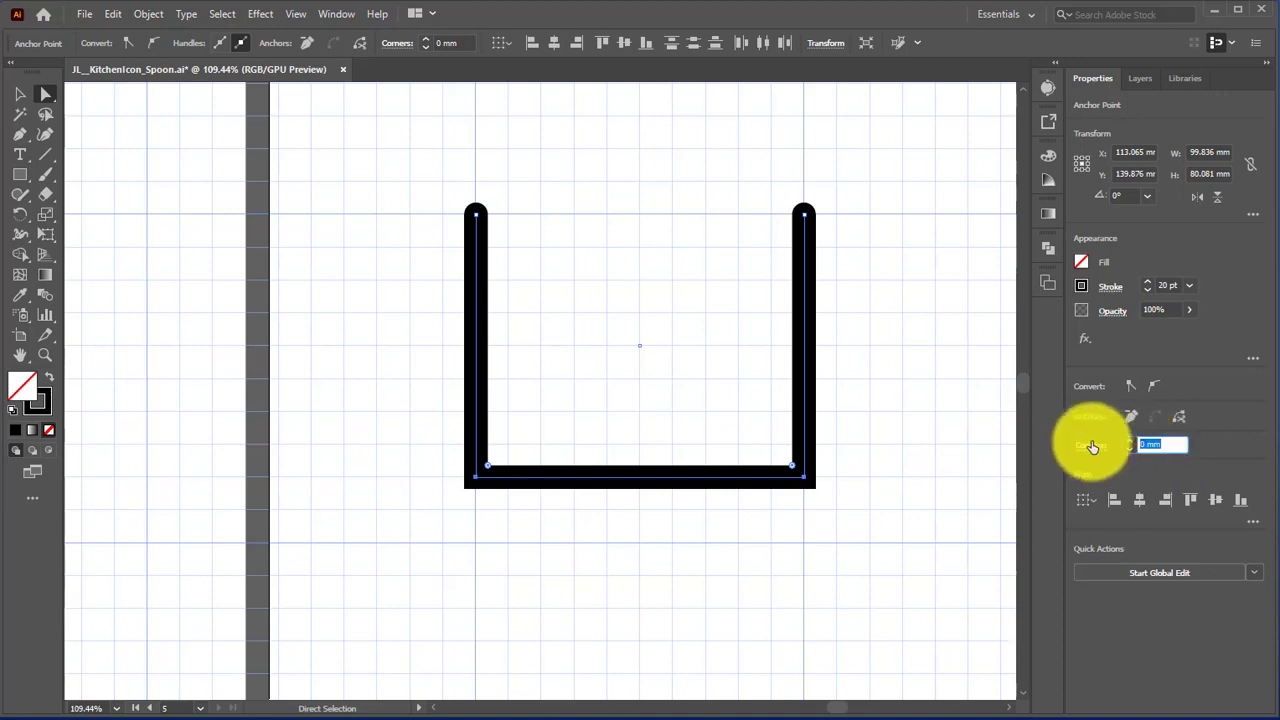
key(Return)
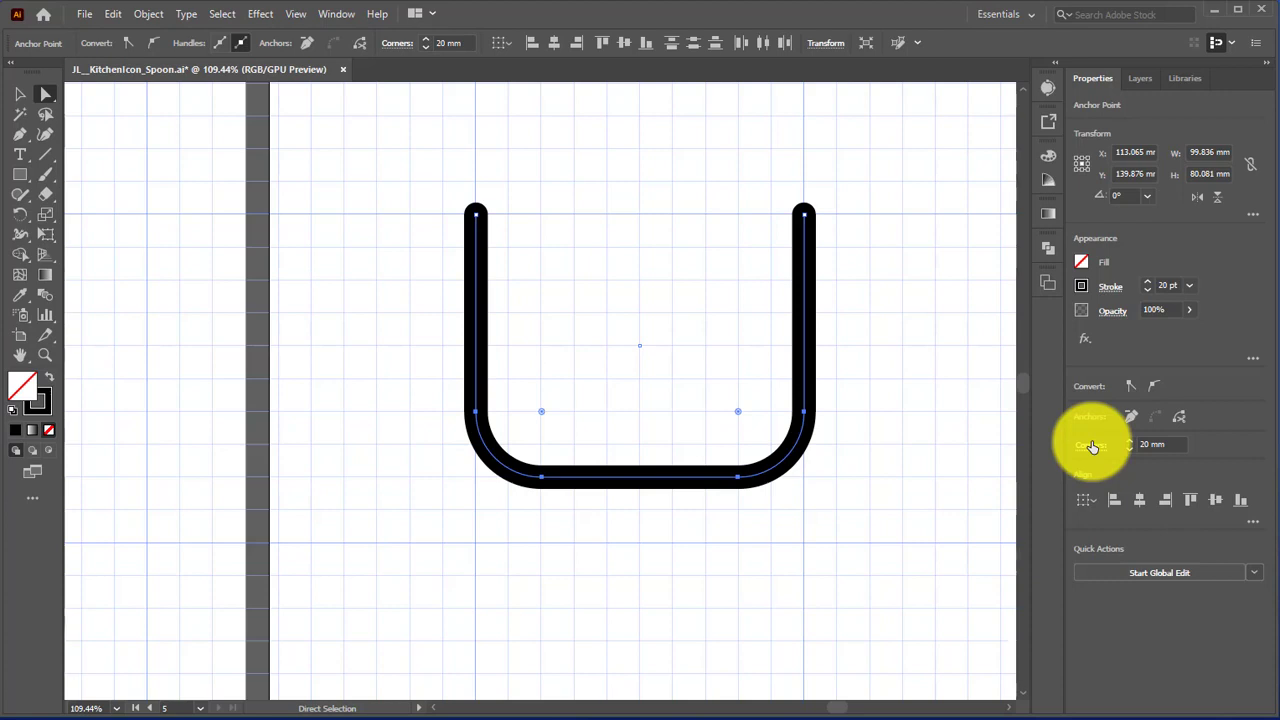
key(ctrl+z)
key(ctrl+z)
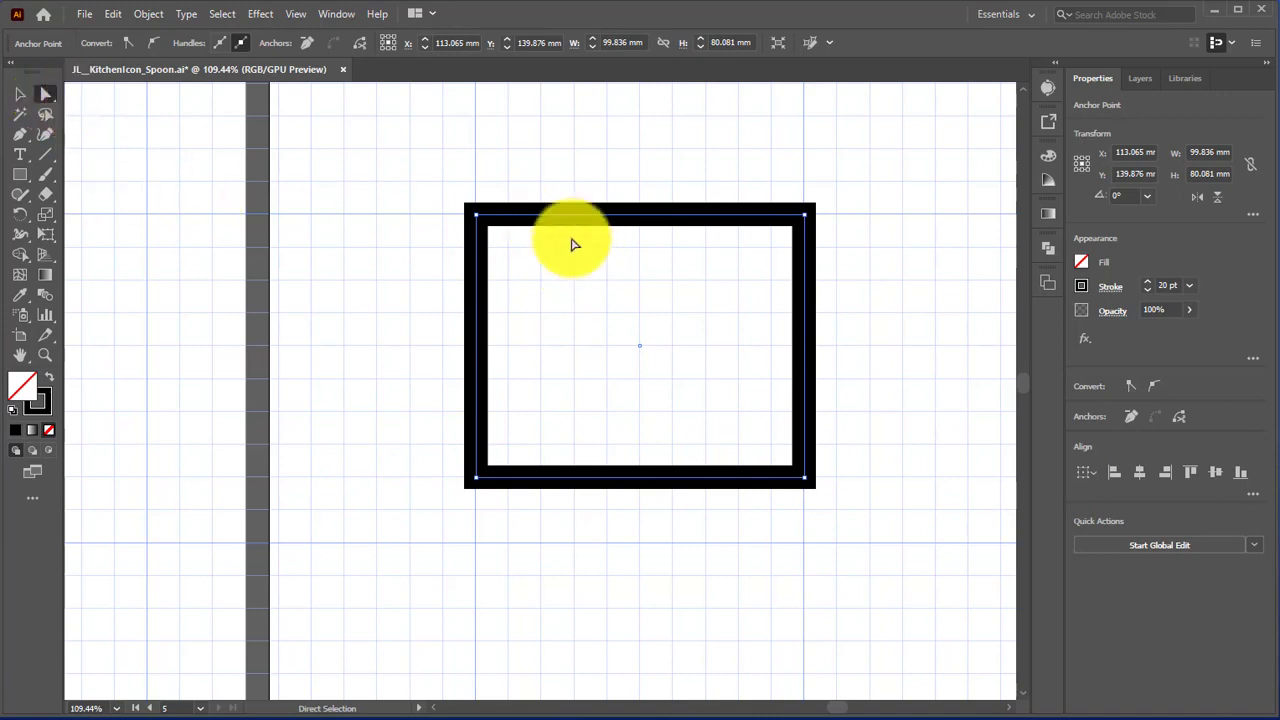
Step: Delete the top edge of the rectangle and round its two lower corners to 20 mm
drag(568, 179, 689, 263)
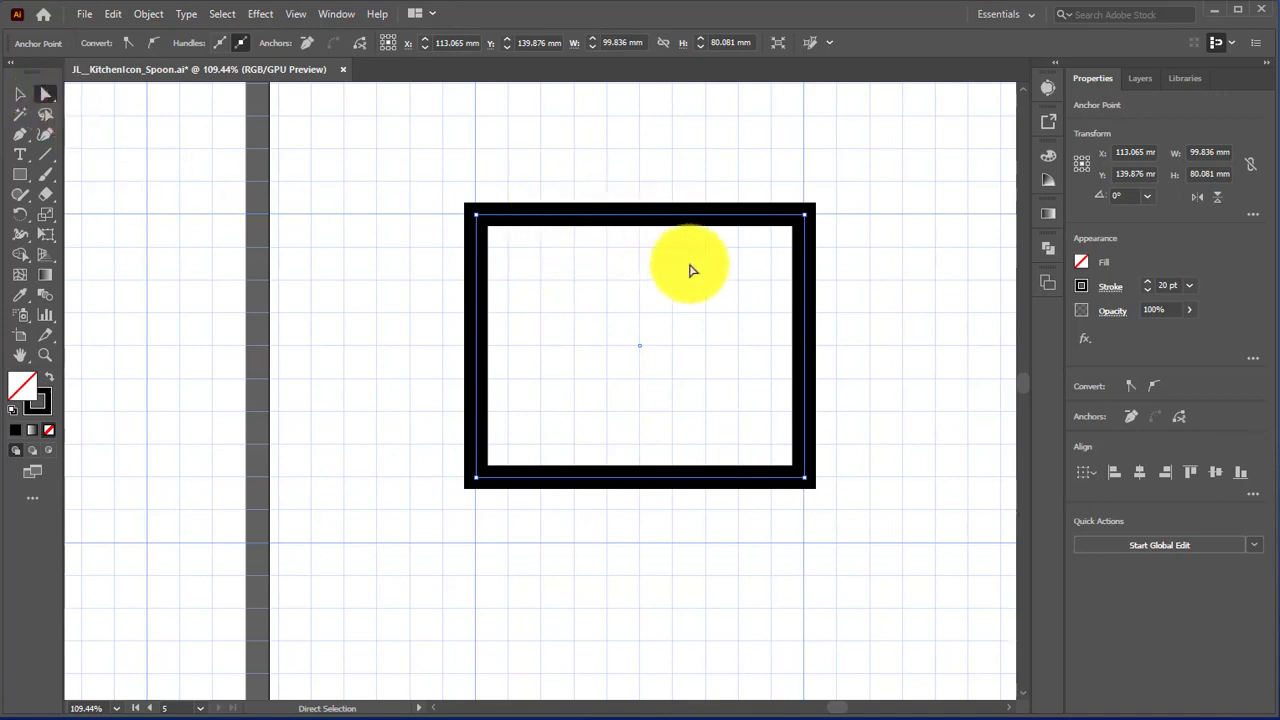
key(Delete)
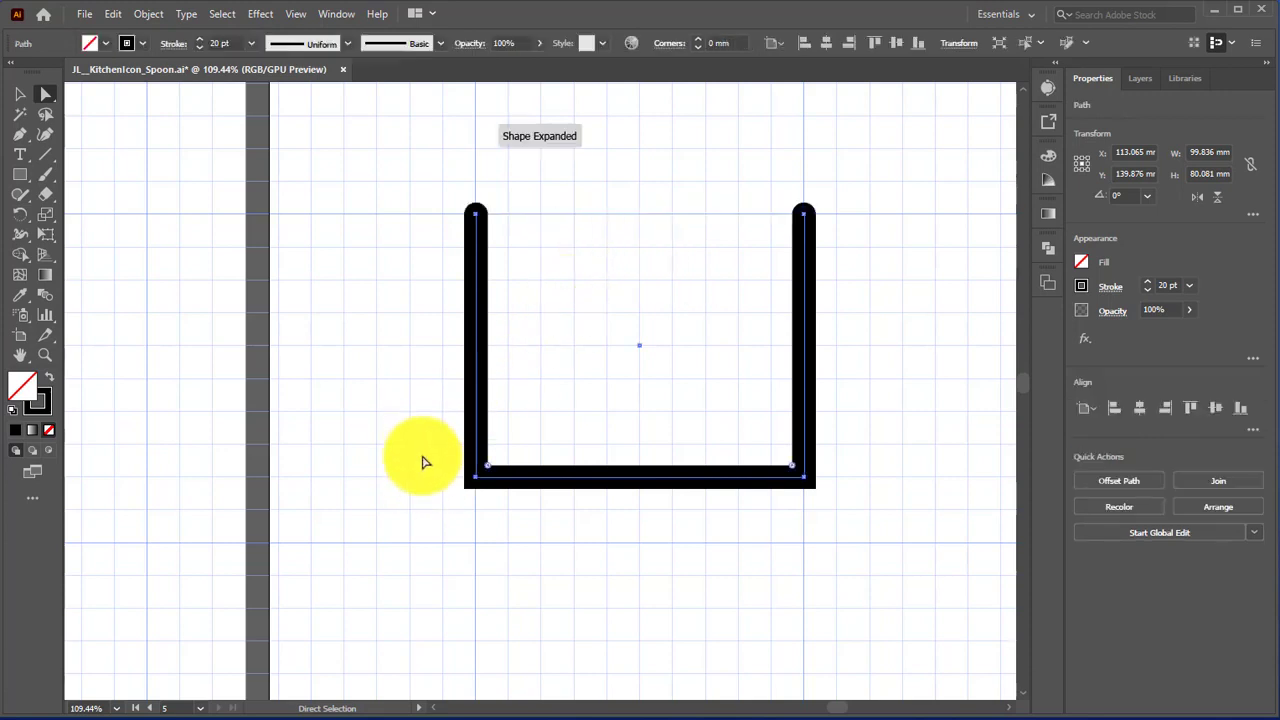
drag(421, 455, 888, 513)
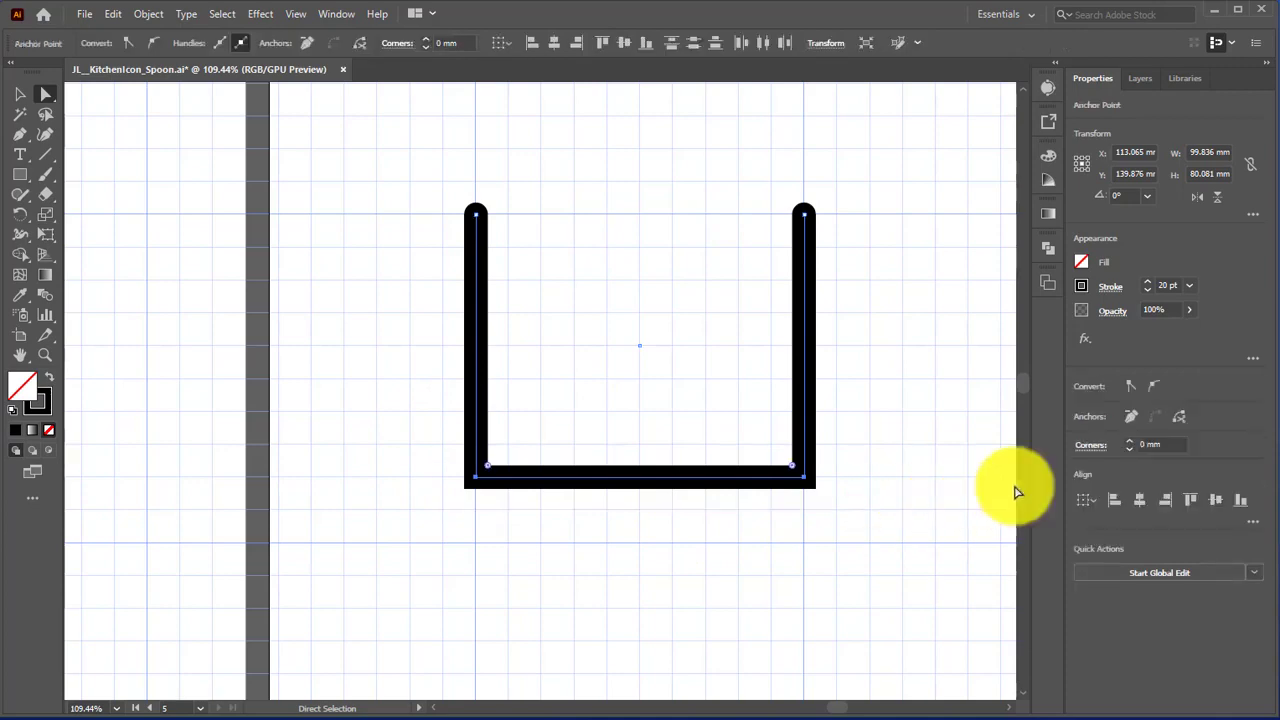
click(1130, 444)
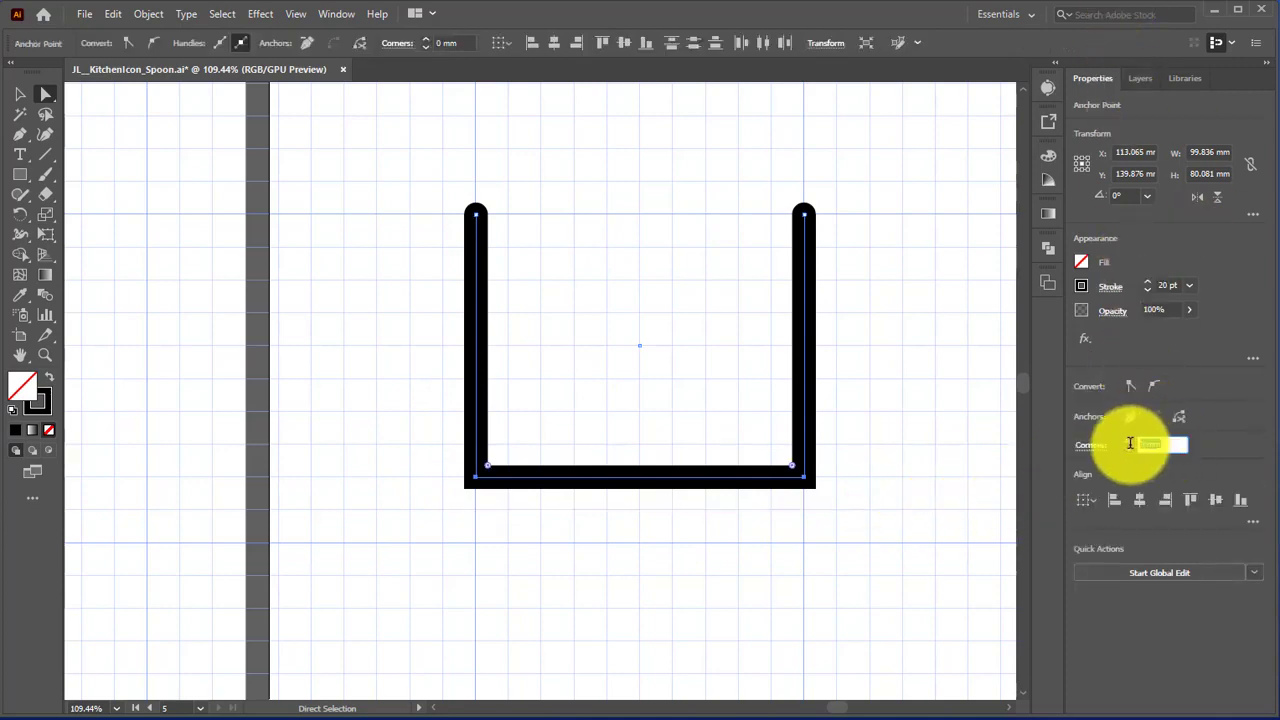
text(20)
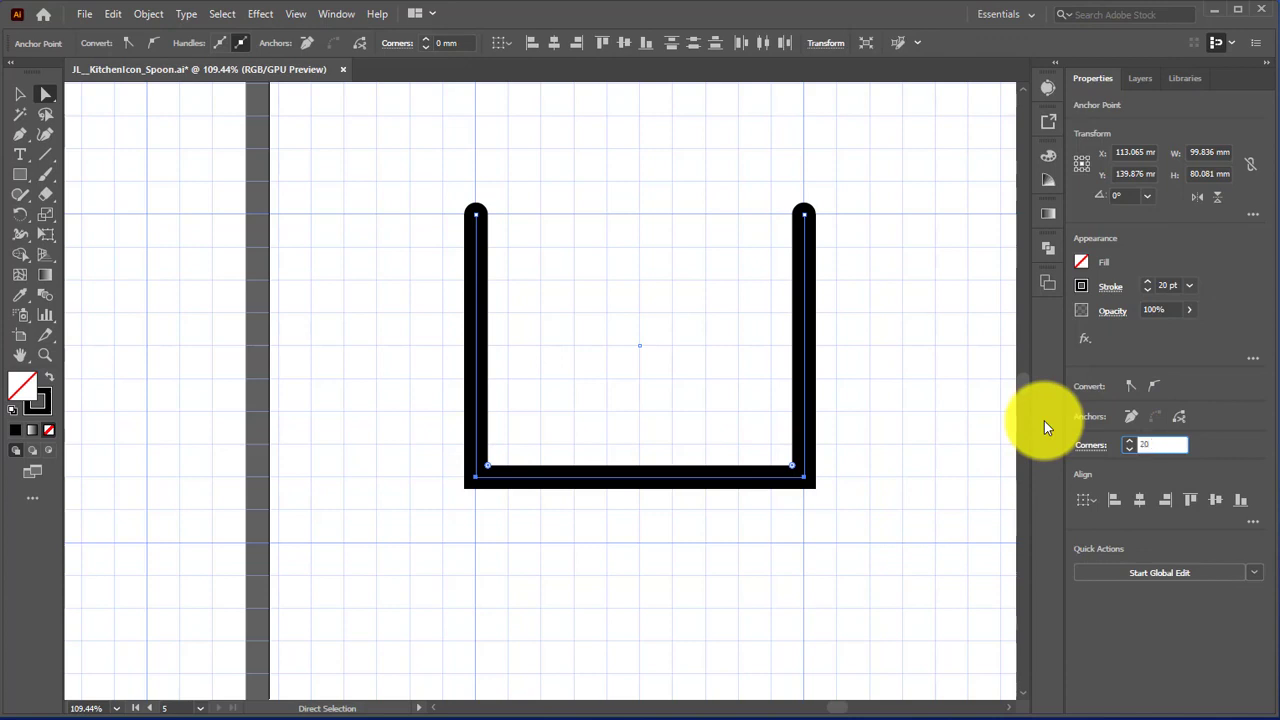
key(Return)
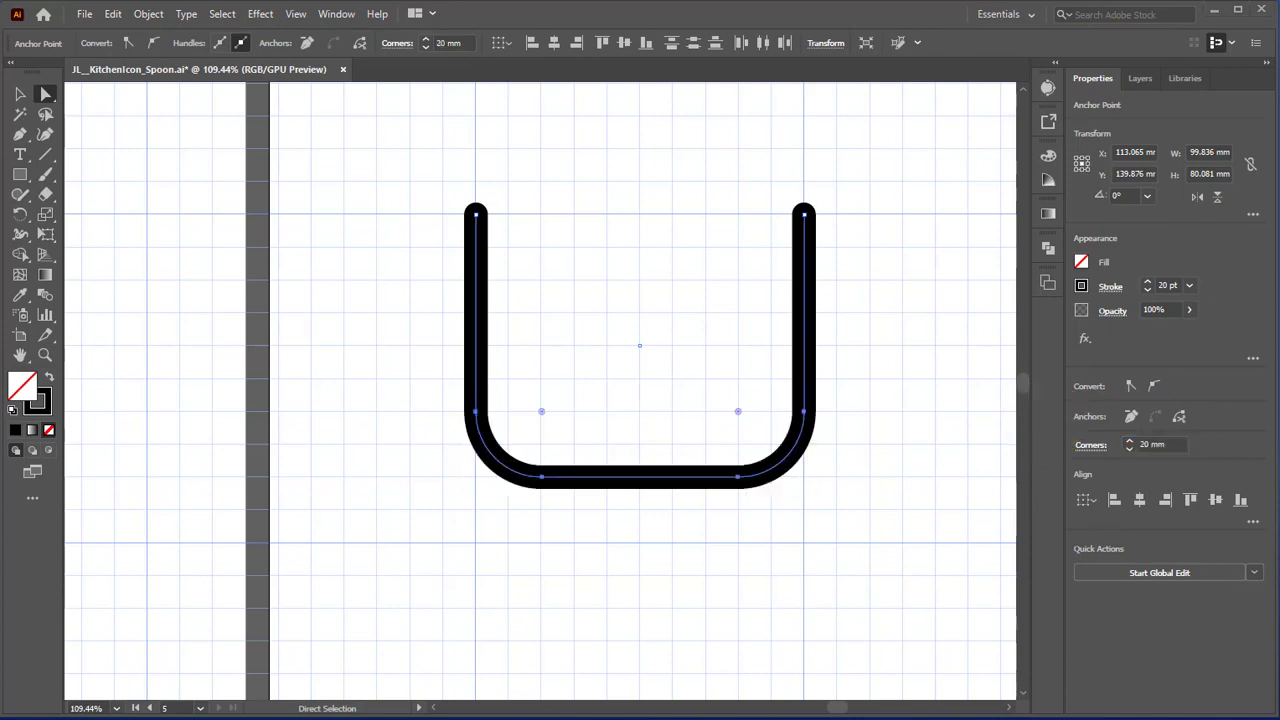
Step: Draw a horizontal line about 70 mm long across the upper inside of the U-shaped path
click(45, 153)
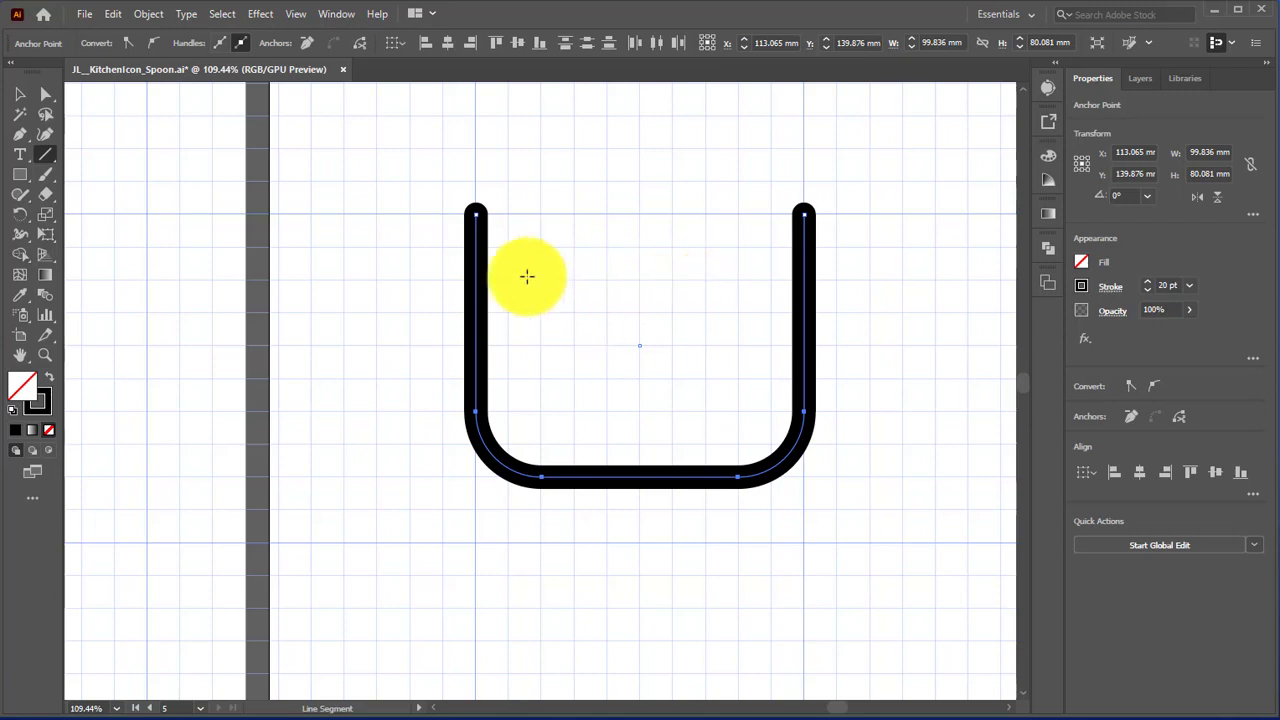
drag(541, 282, 772, 284)
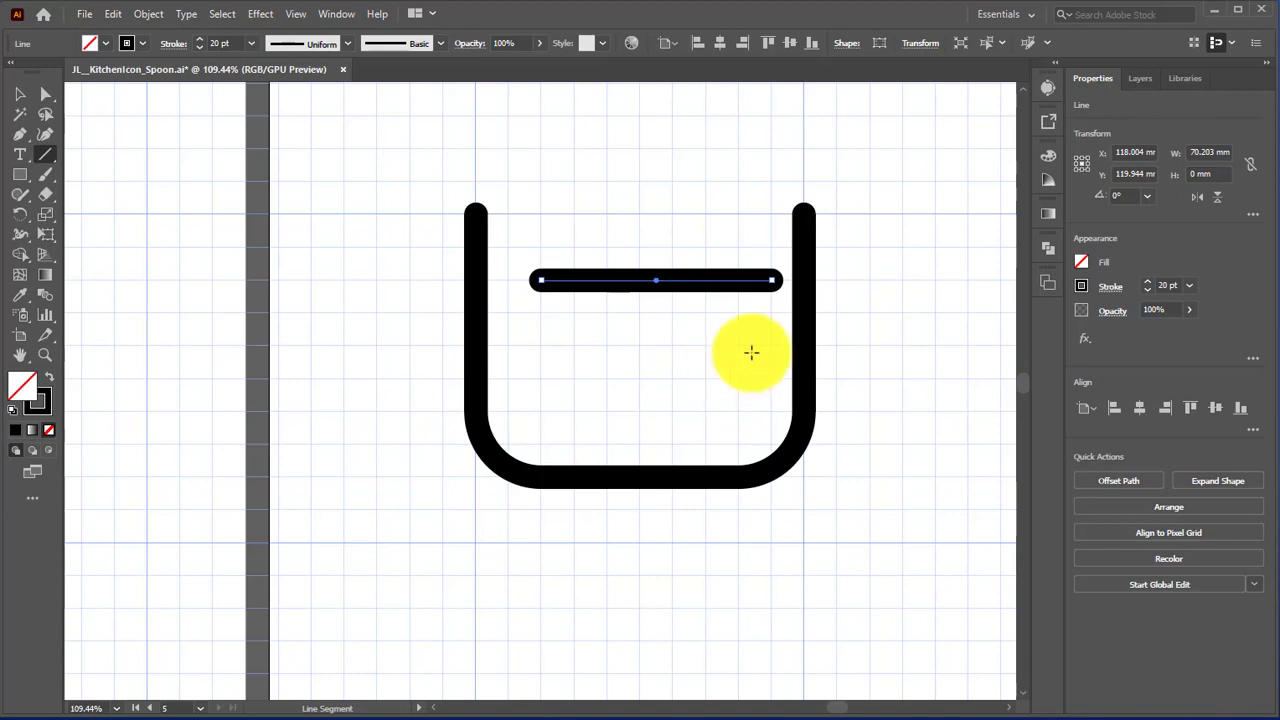
Step: Shorten the horizontal line inside the pot to about 60 mm by moving only its right endpoint inward
click(1115, 288)
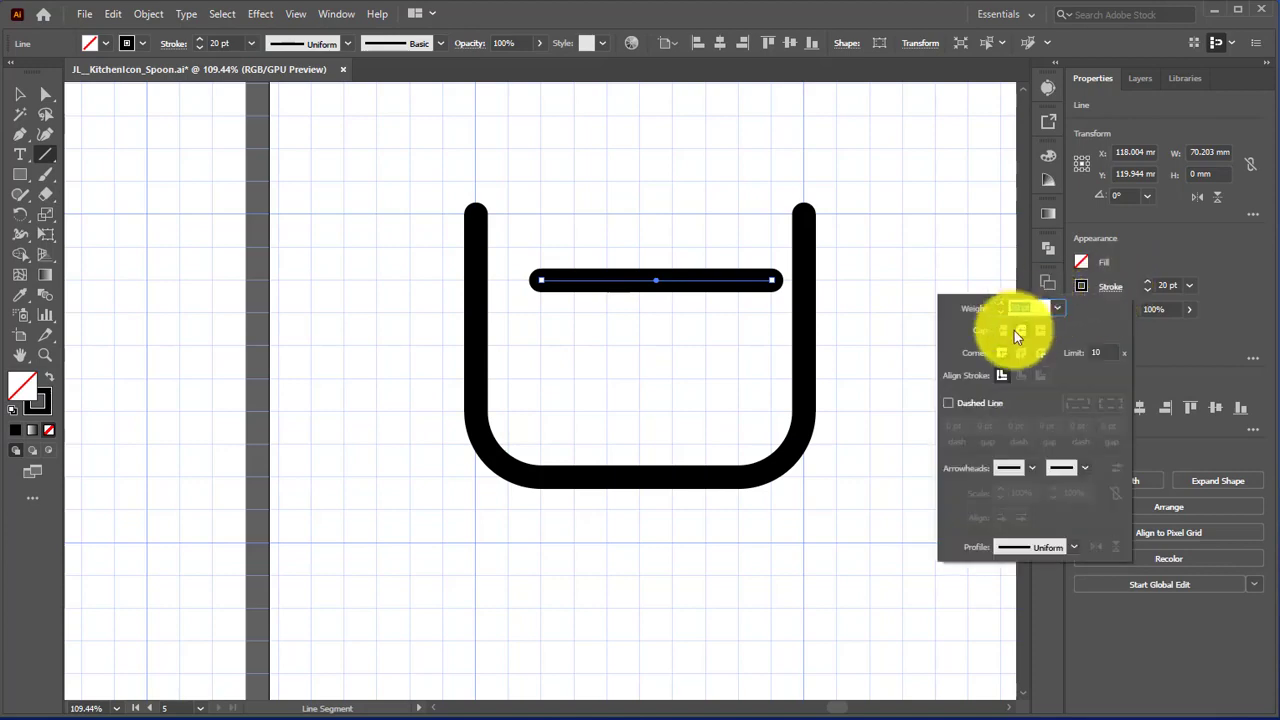
click(1215, 245)
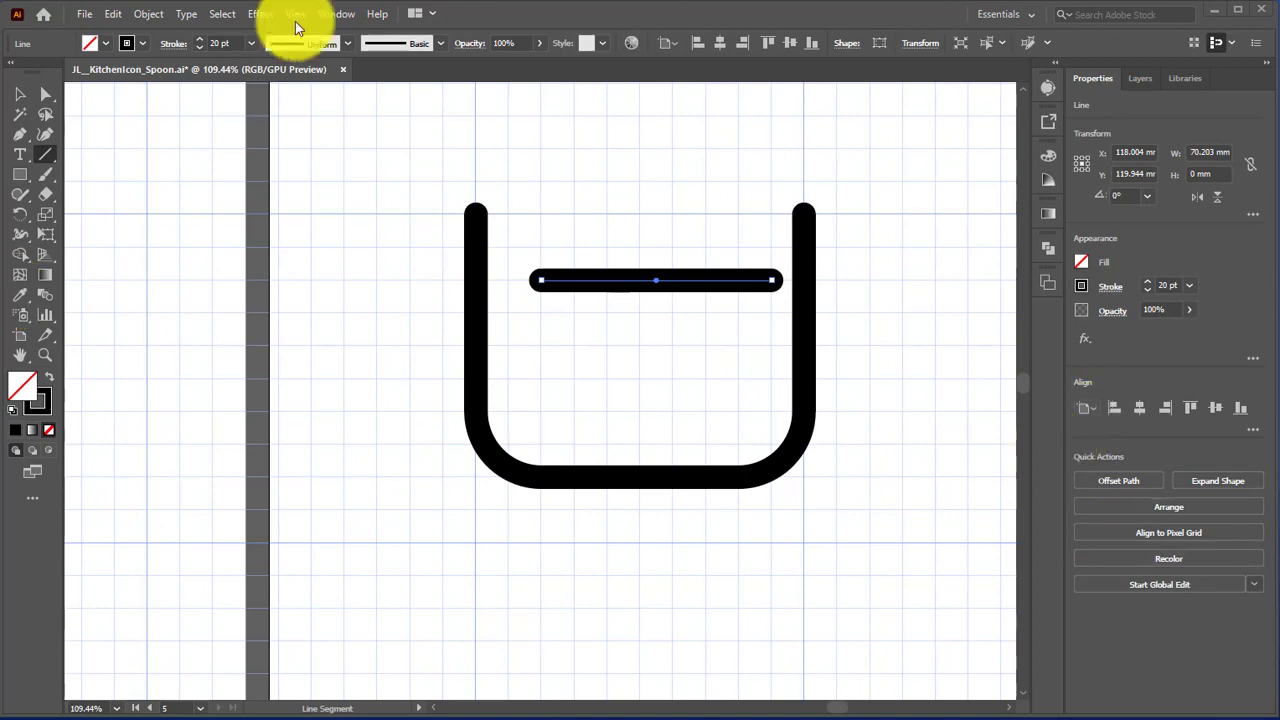
click(45, 95)
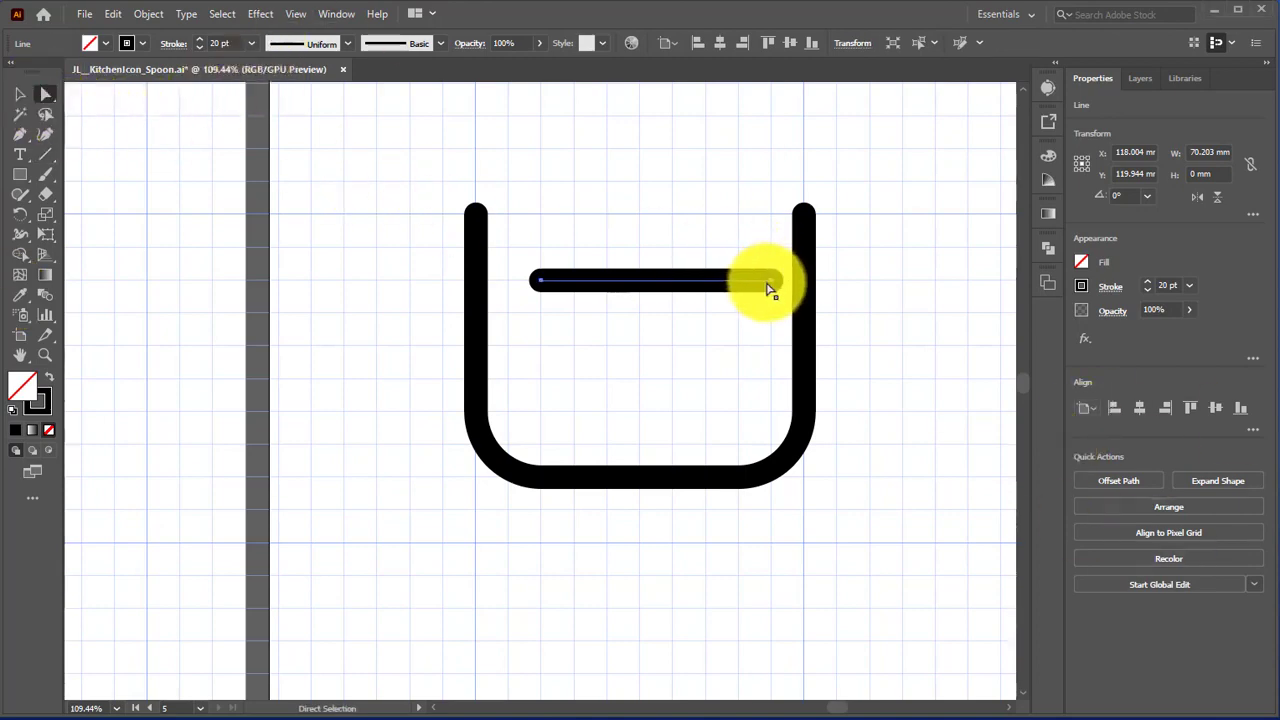
mouse_move(772, 288)
mouse_down()
mouse_move(735, 287)
mouse_move(760, 290)
mouse_up()
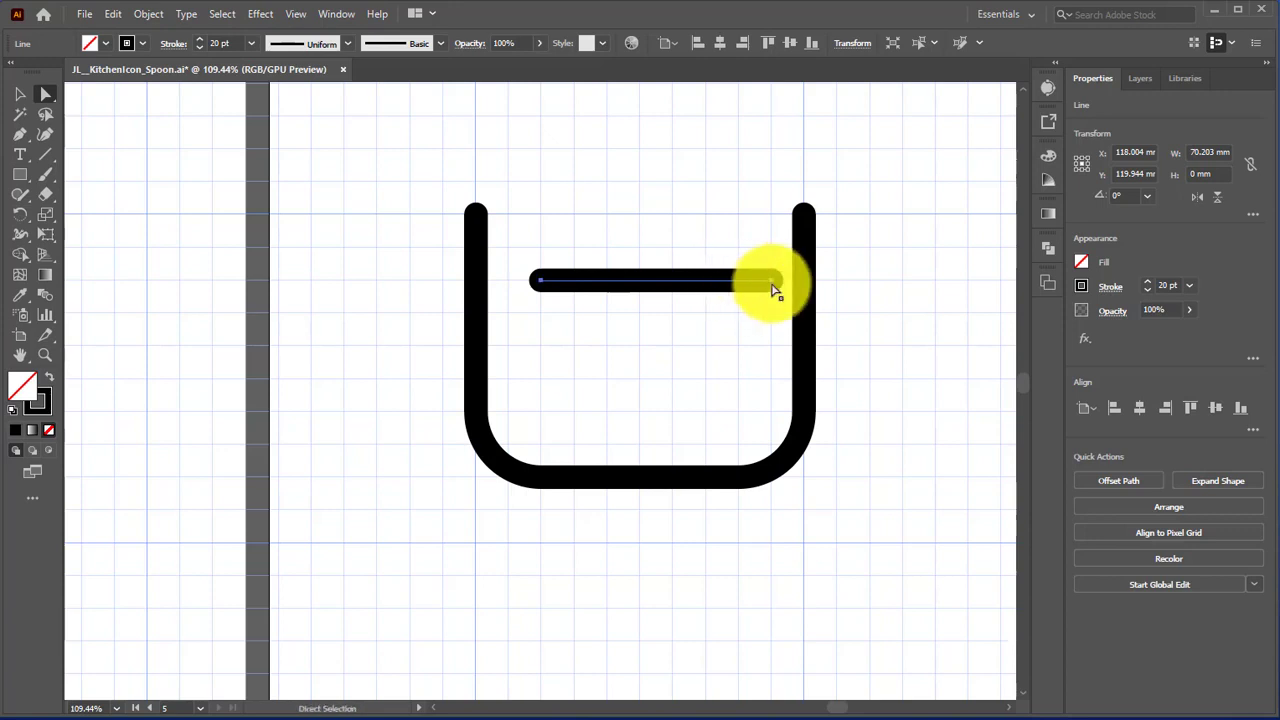
click(767, 306)
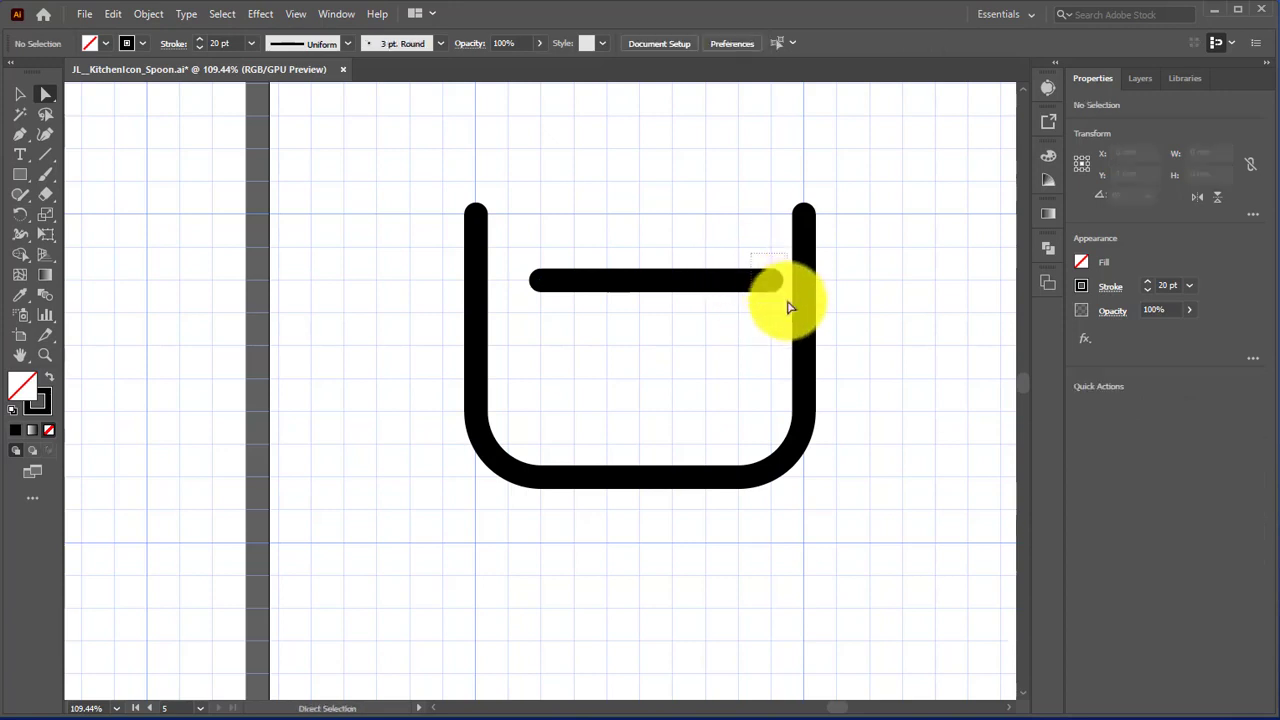
click(777, 291)
drag(777, 291, 737, 288)
click(746, 340)
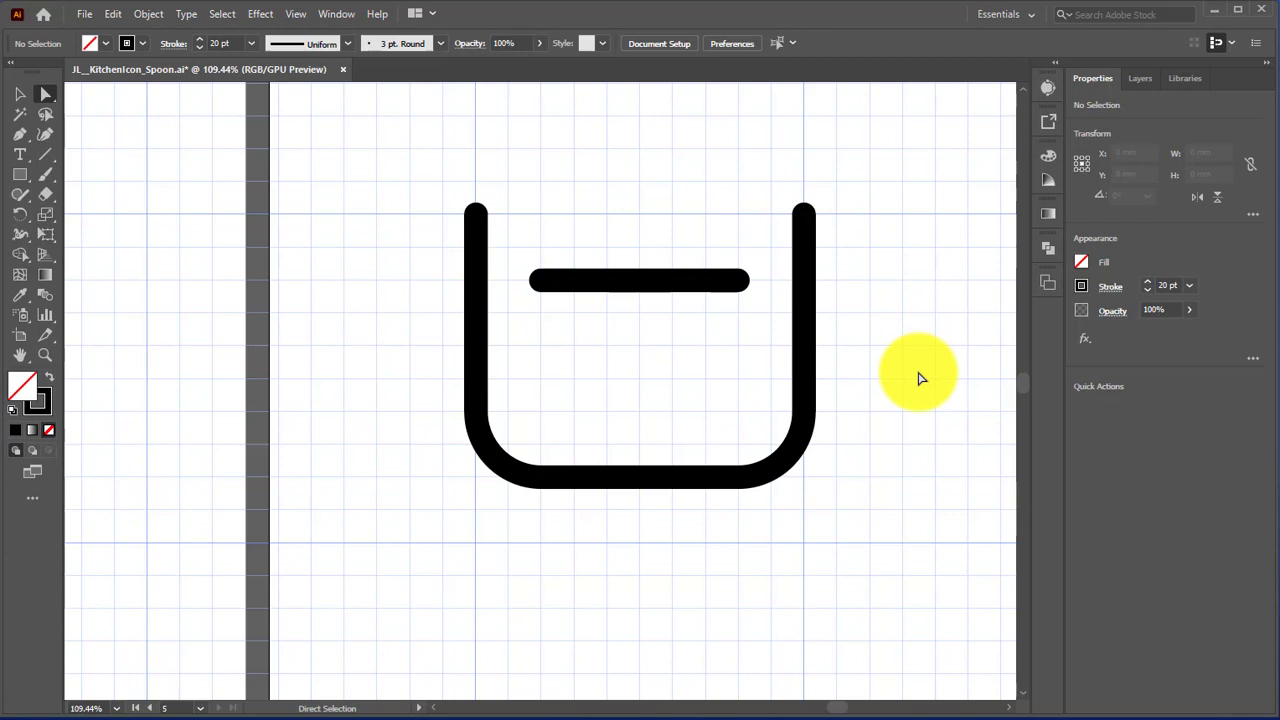
Step: Apply a Zig Zag effect to the horizontal line with 2 mm absolute size, 4 ridges per segment and smooth points
click(20, 95)
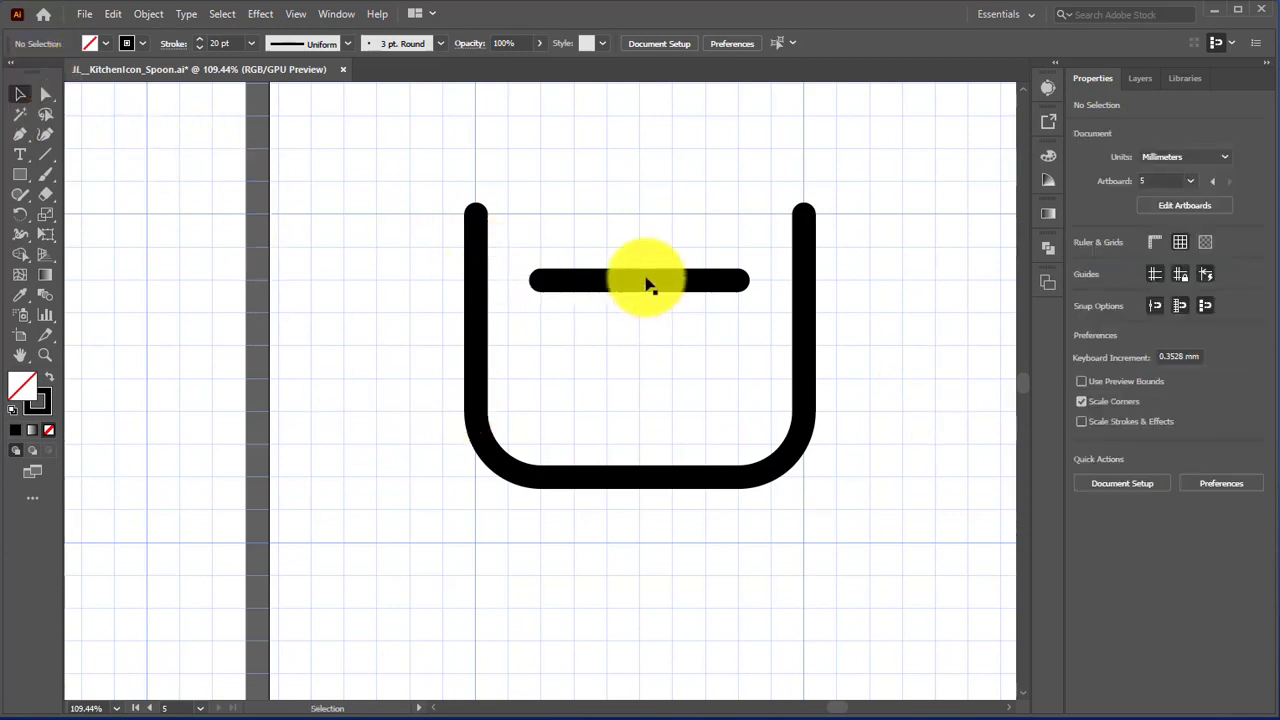
drag(509, 254, 771, 343)
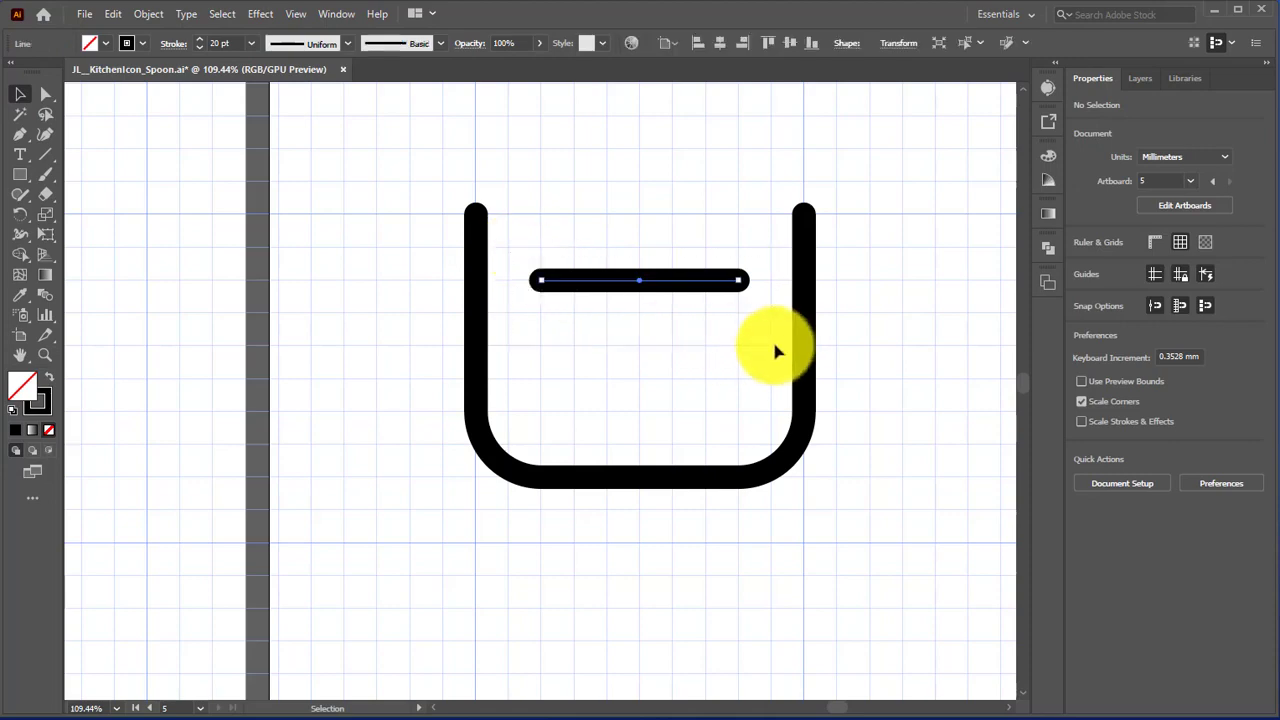
click(256, 20)
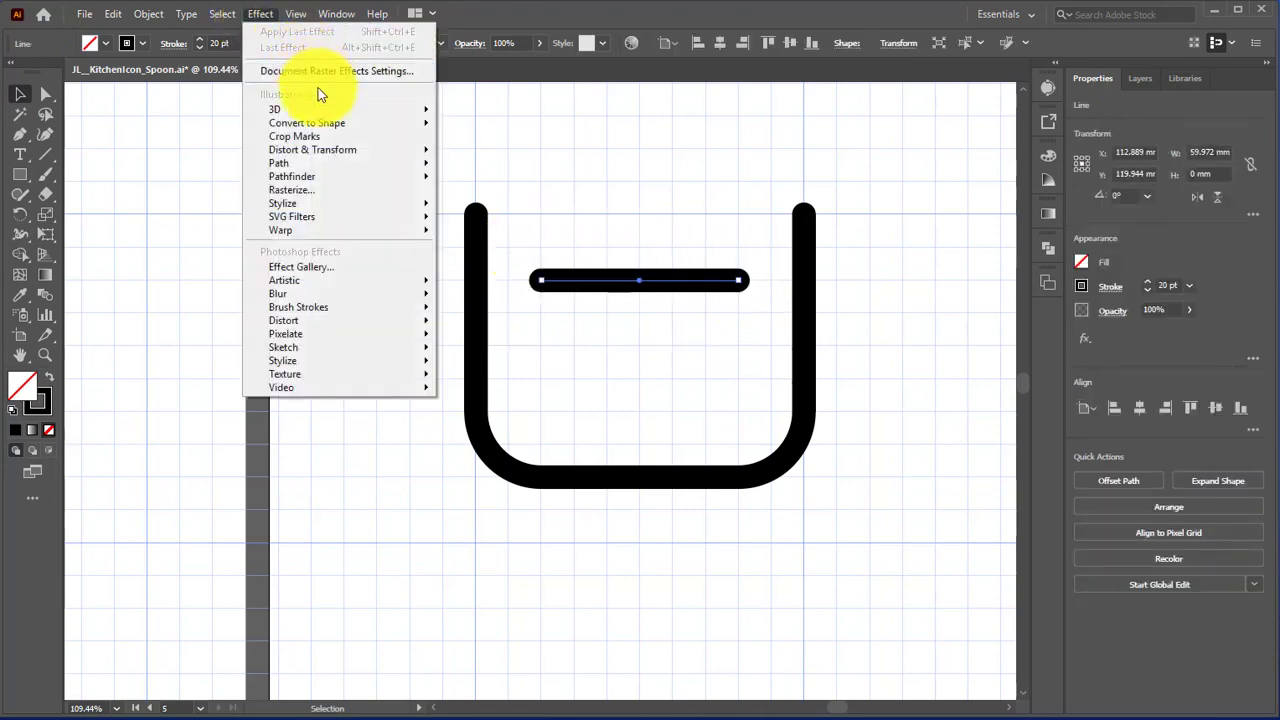
mouse_move(320, 153)
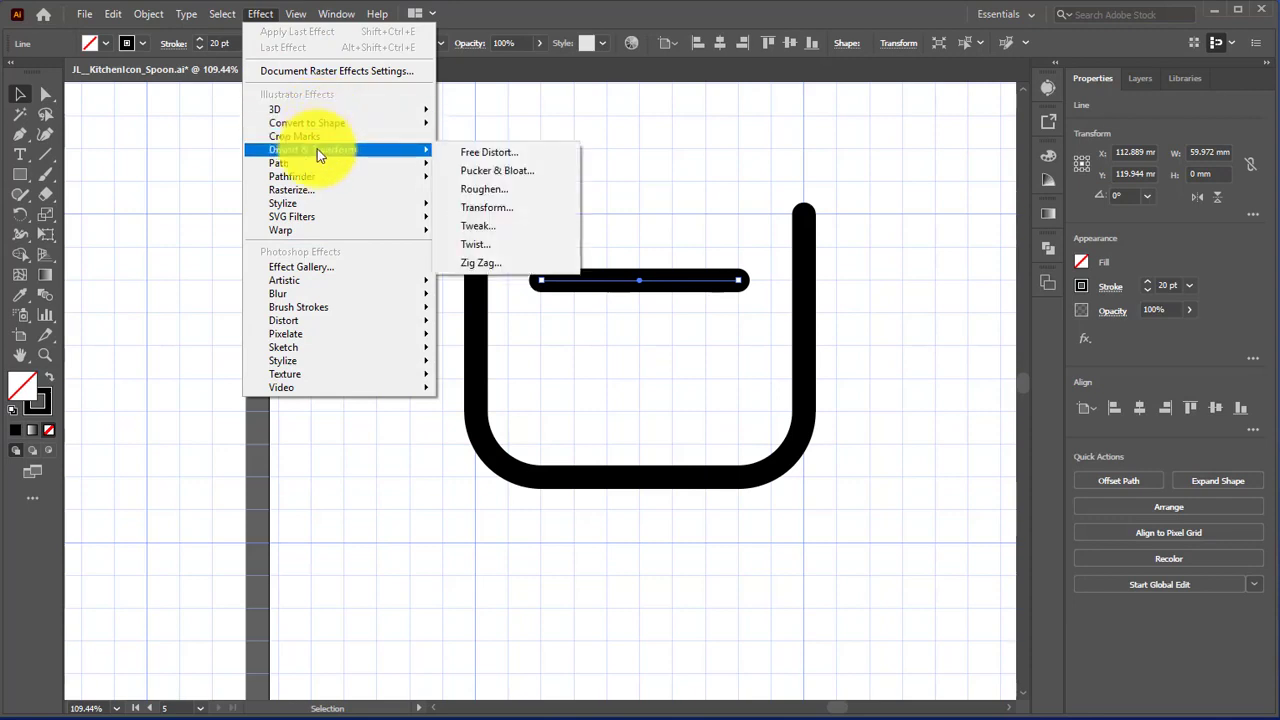
click(515, 264)
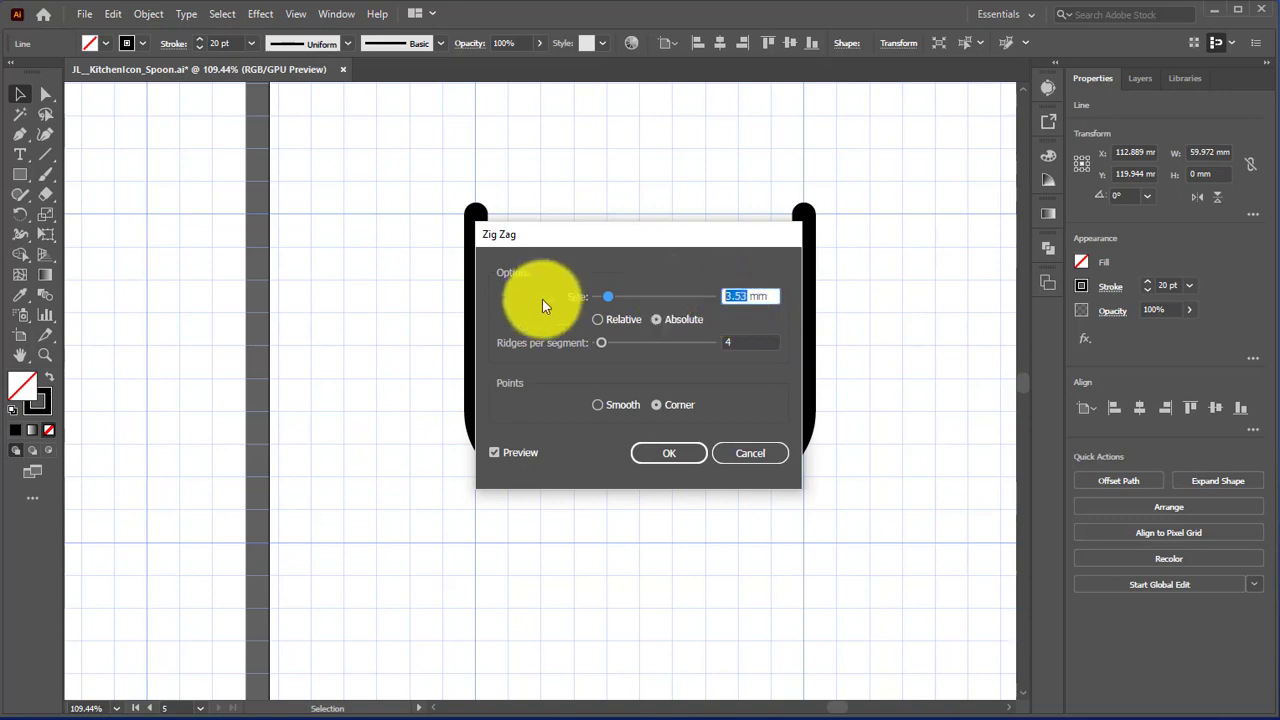
text(2)
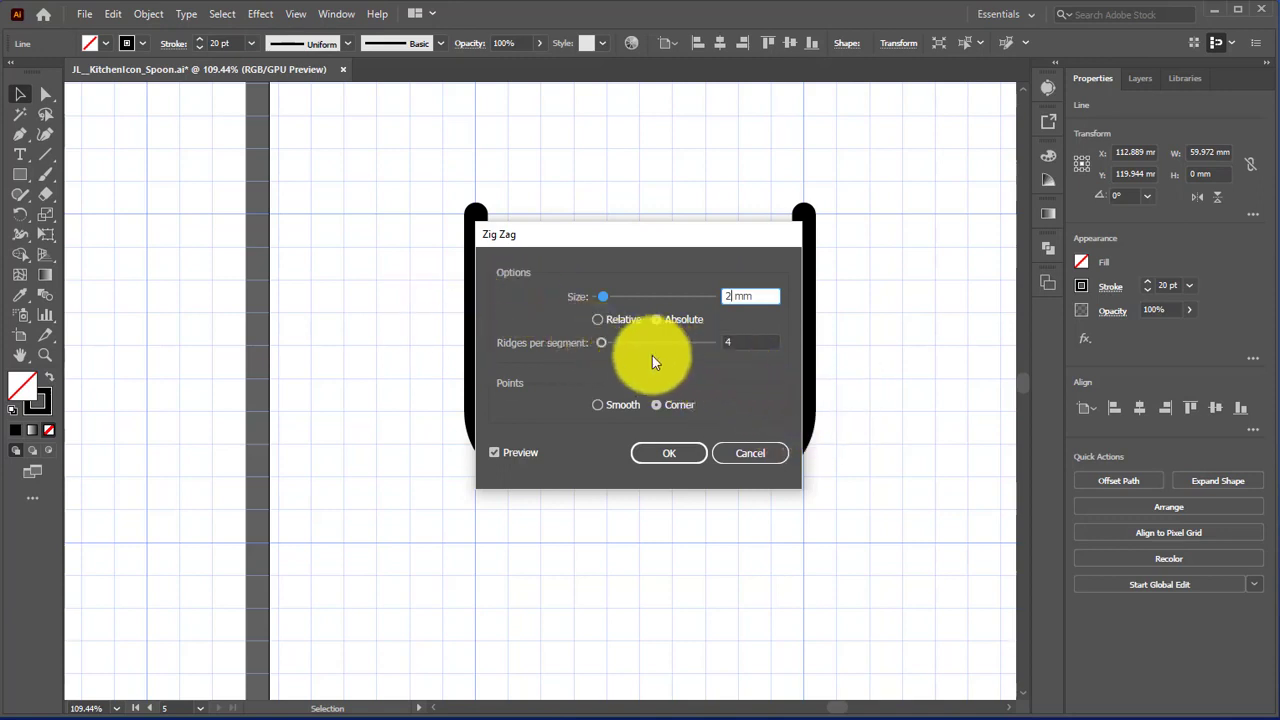
click(597, 406)
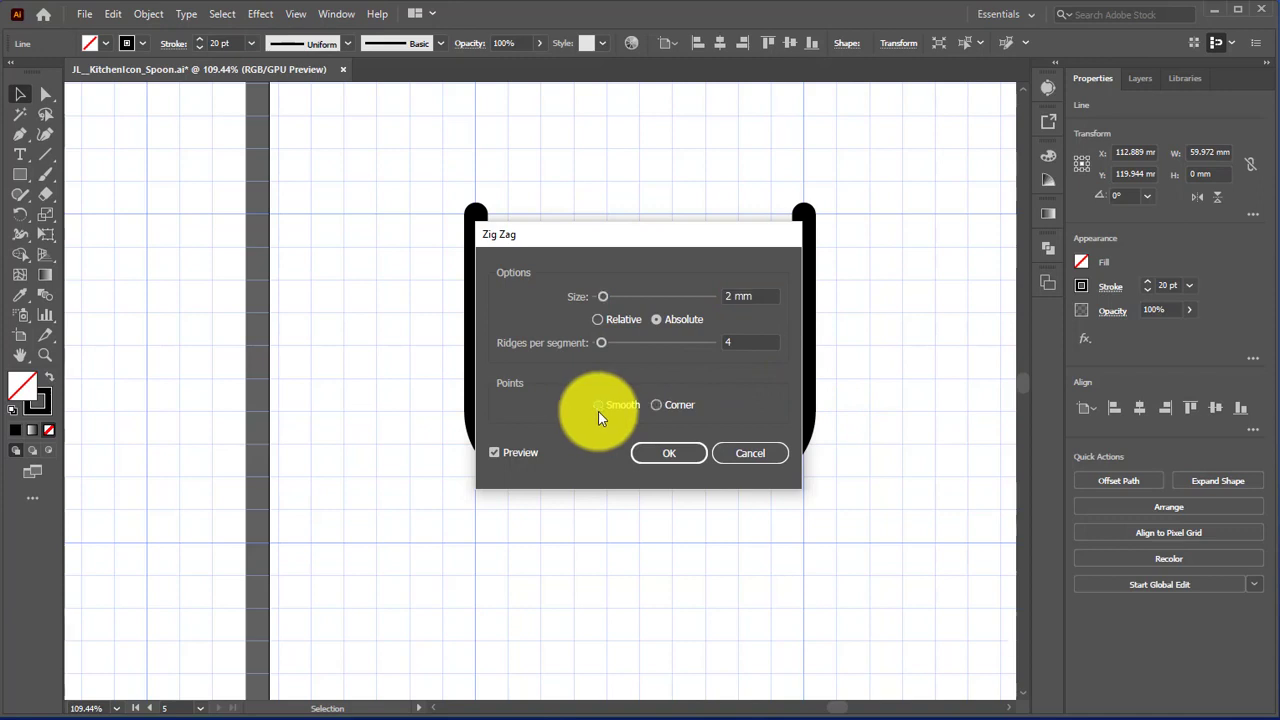
click(668, 455)
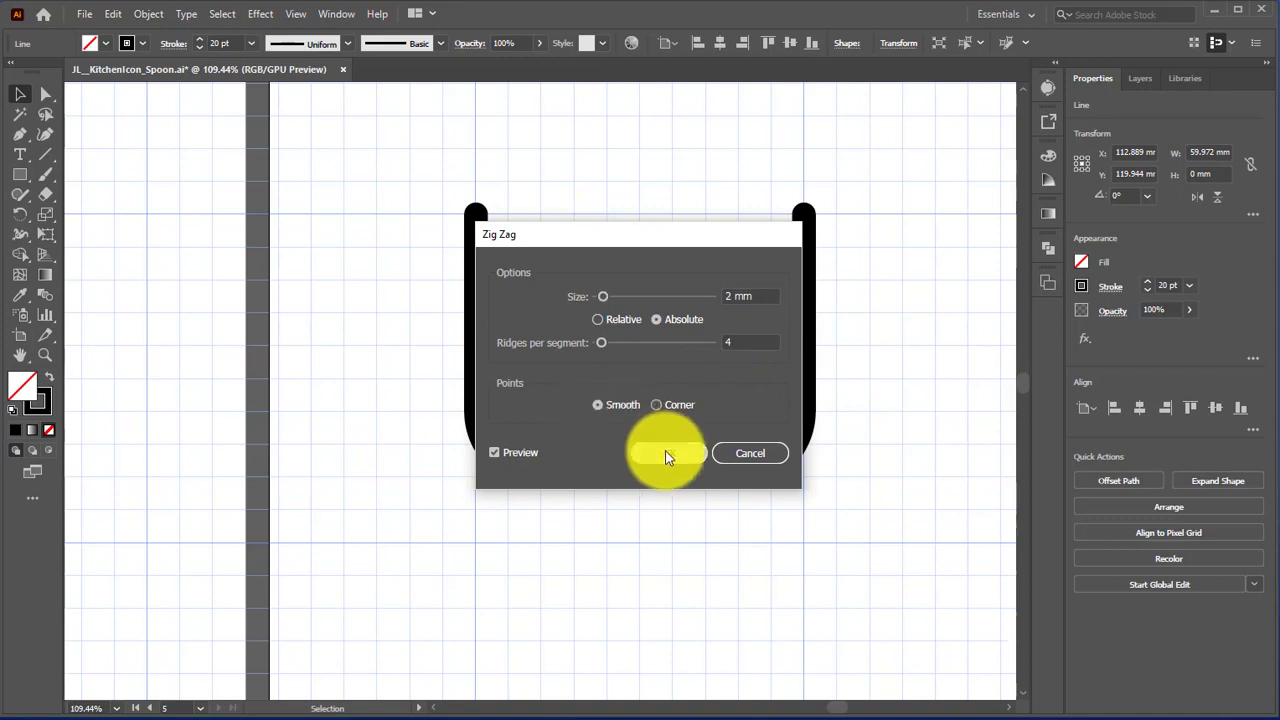
Step: With the wavy line deselected, draw two unfilled circles with 5 pt strokes above it, about 20 mm and about 10 mm in diameter
scroll(640, 391, up, 2)
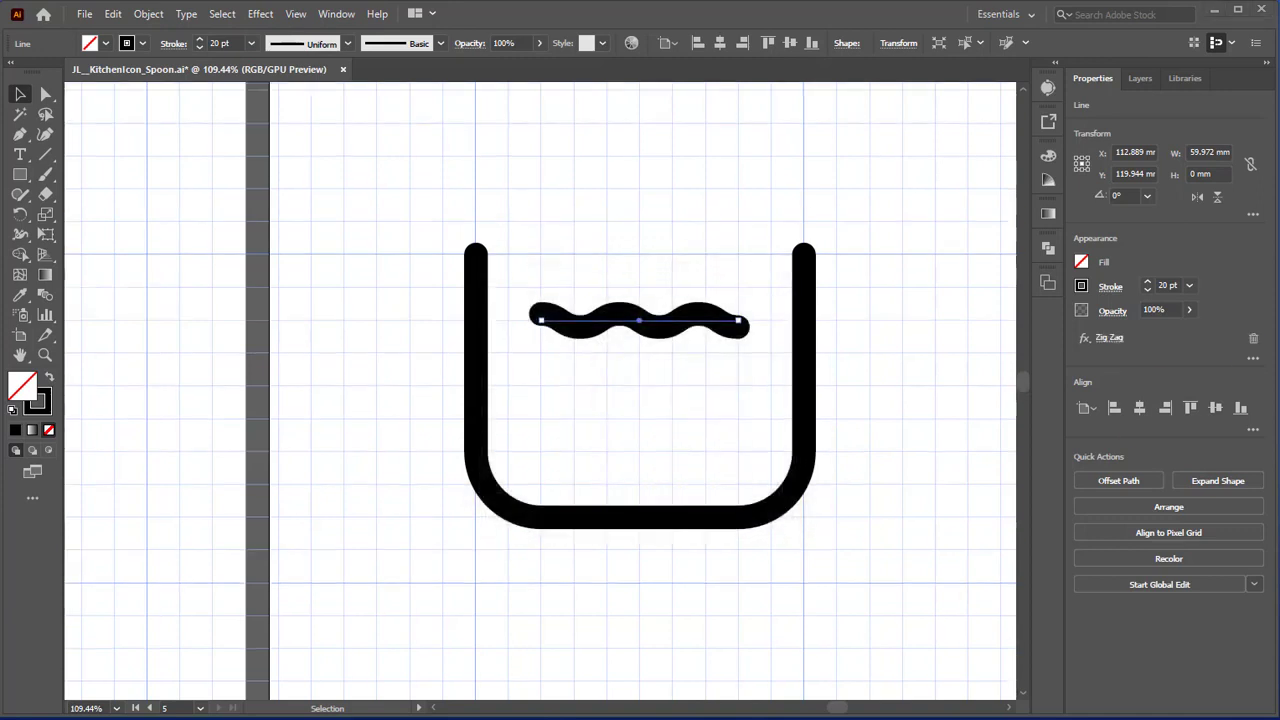
scroll(812, 538, up, 1)
scroll(812, 538, up, 4)
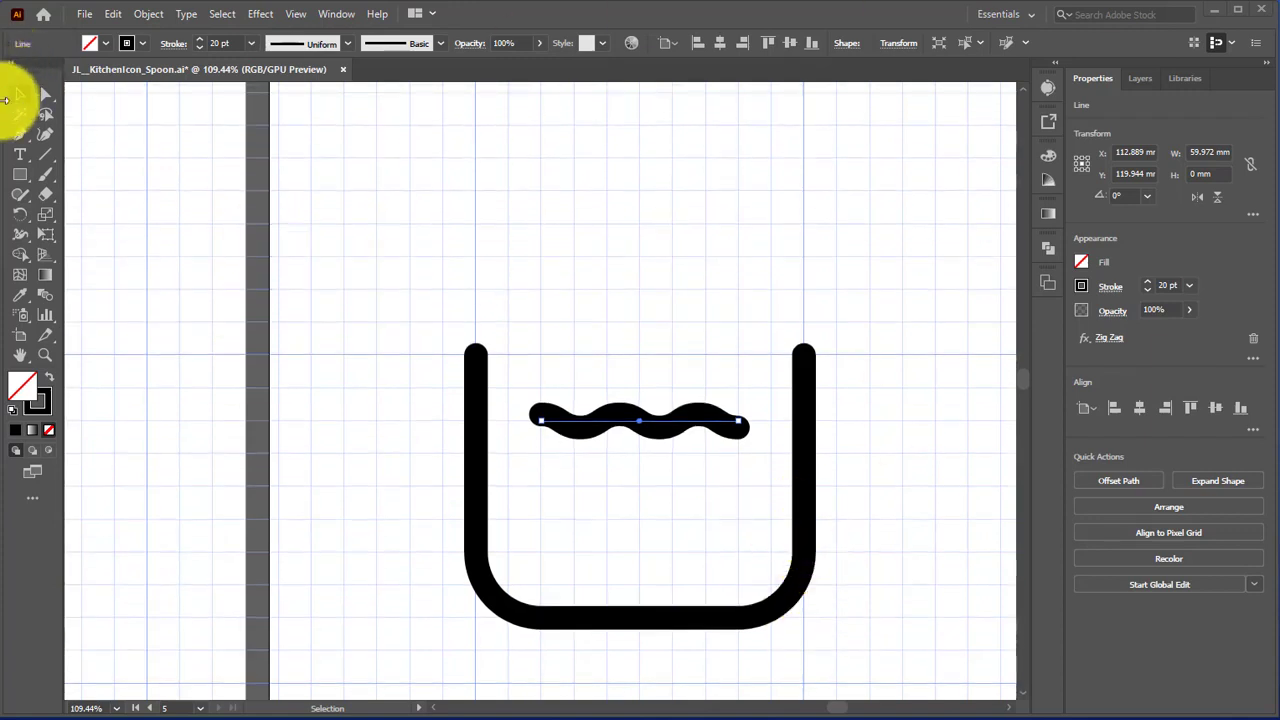
drag(27, 178, 77, 215)
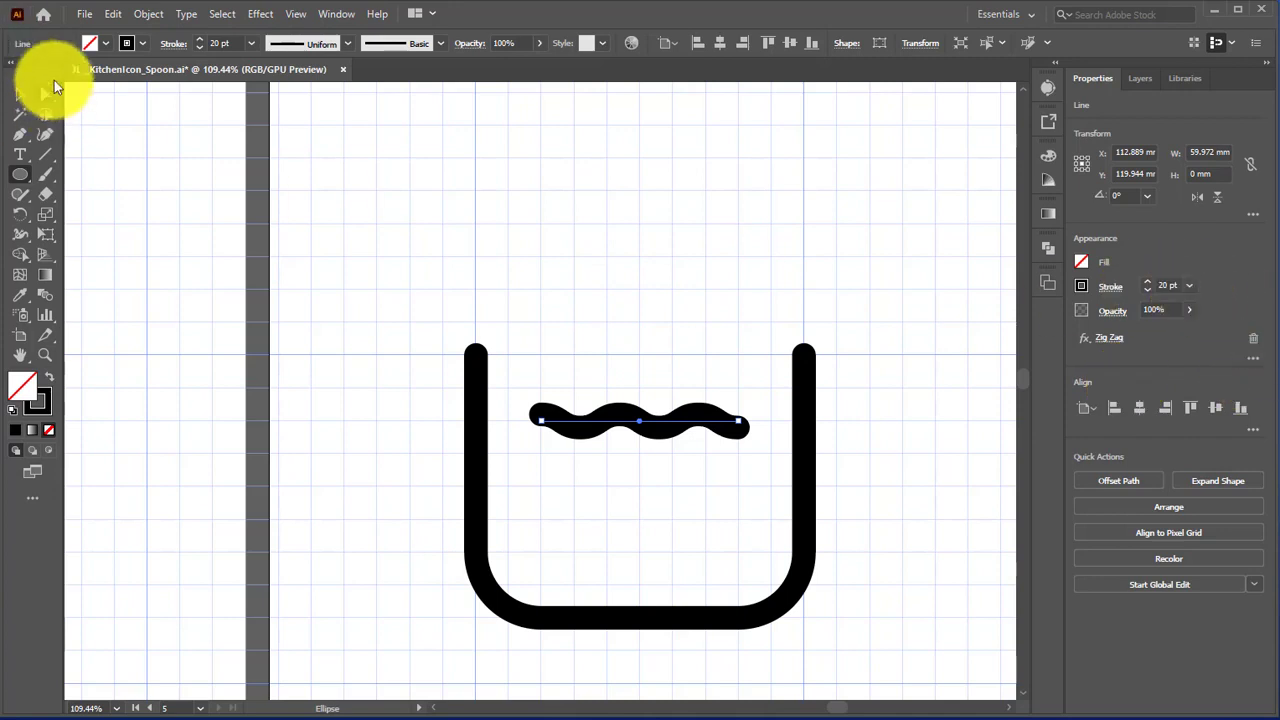
click(230, 14)
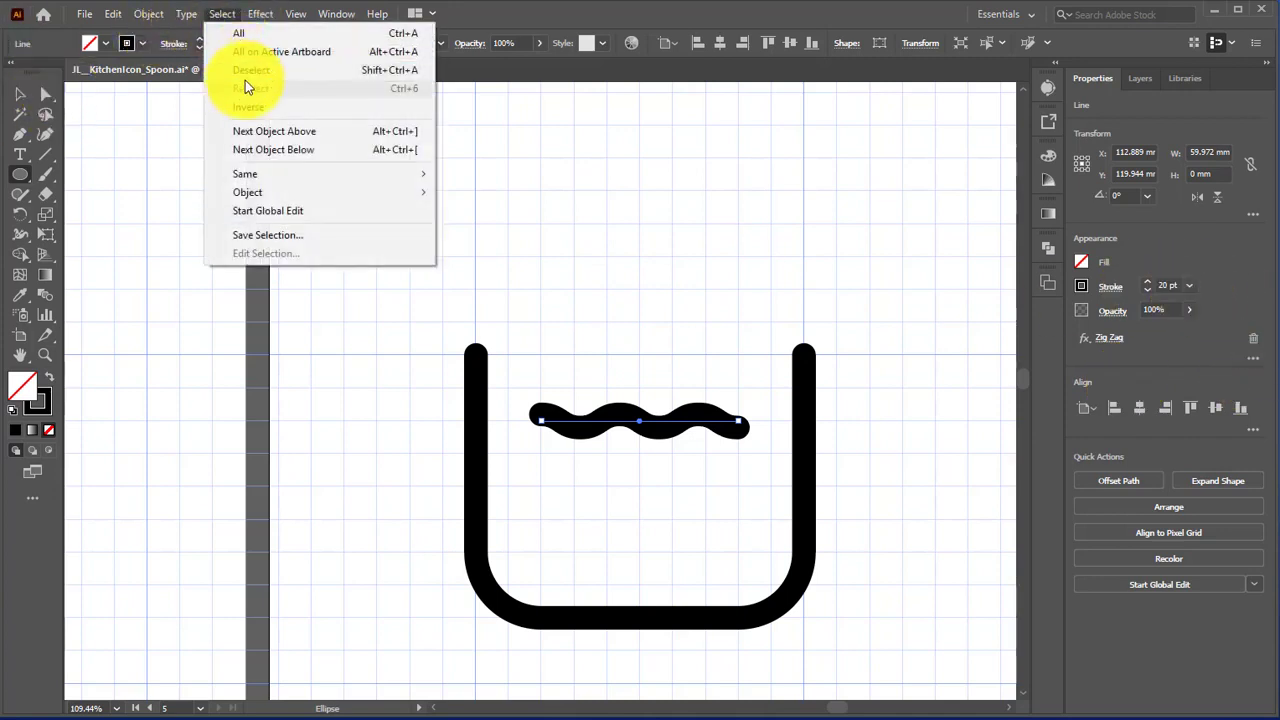
click(245, 69)
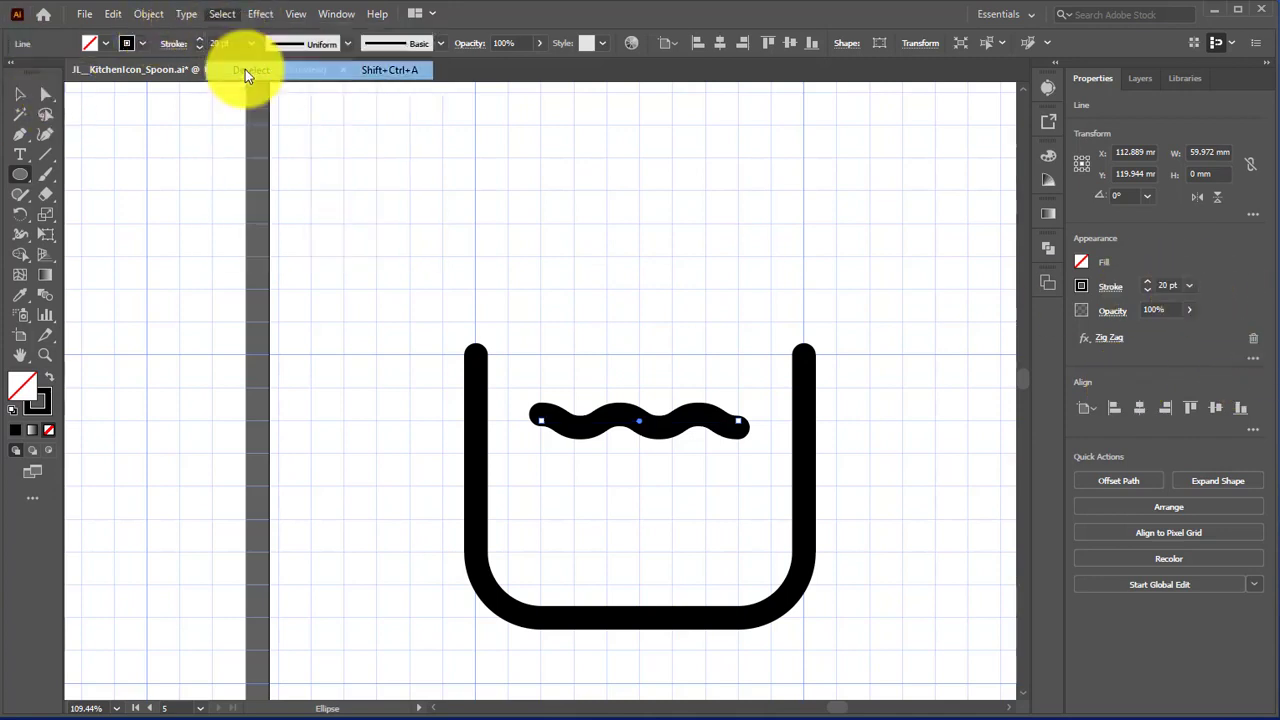
click(1190, 288)
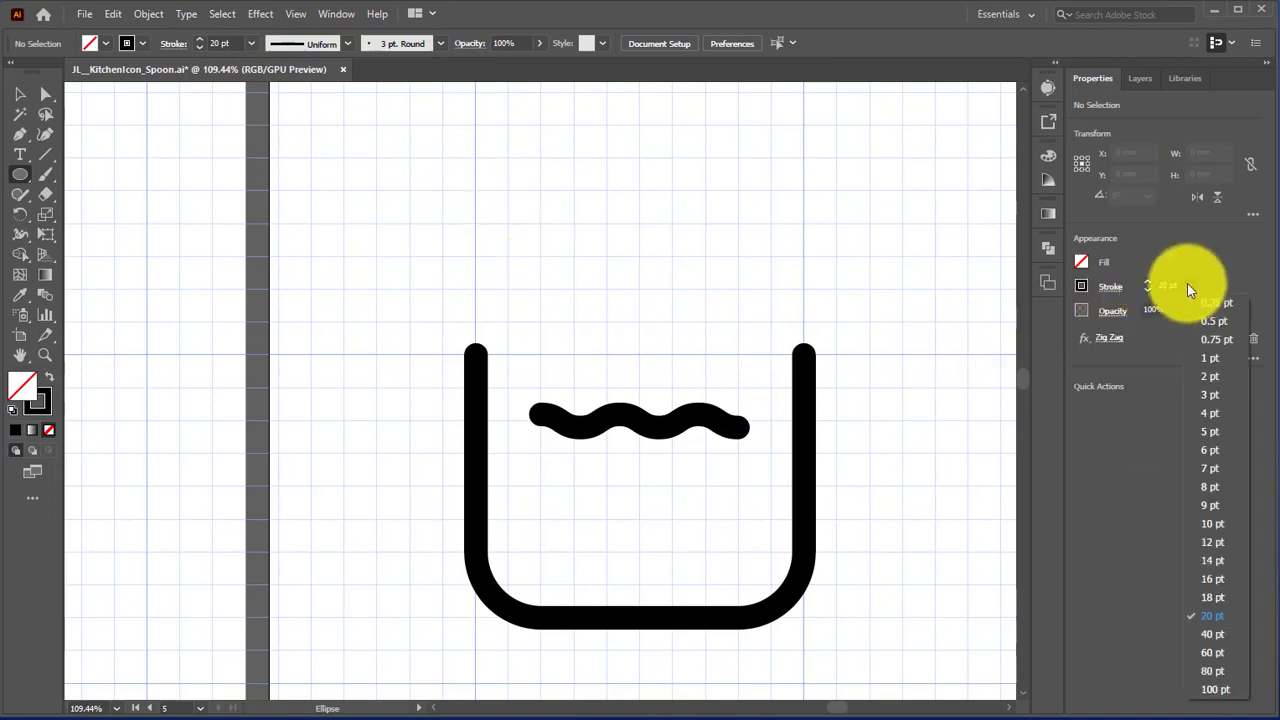
click(1208, 434)
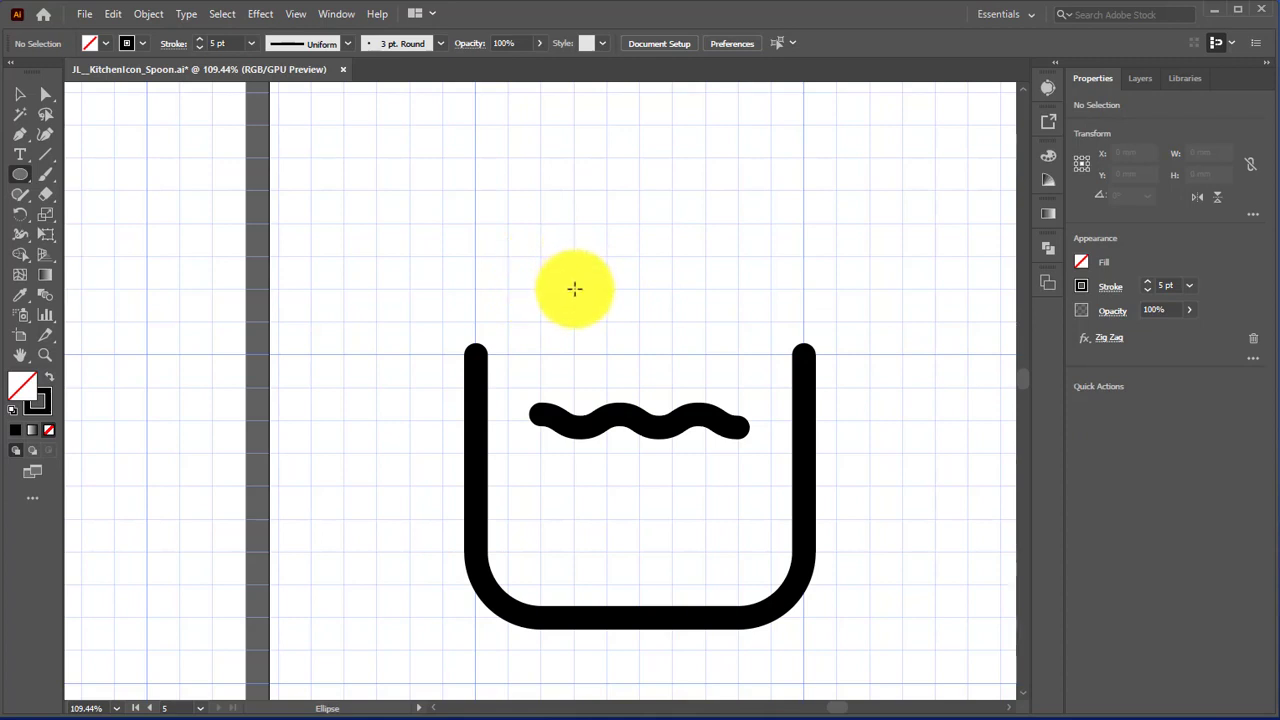
drag(575, 289, 632, 341)
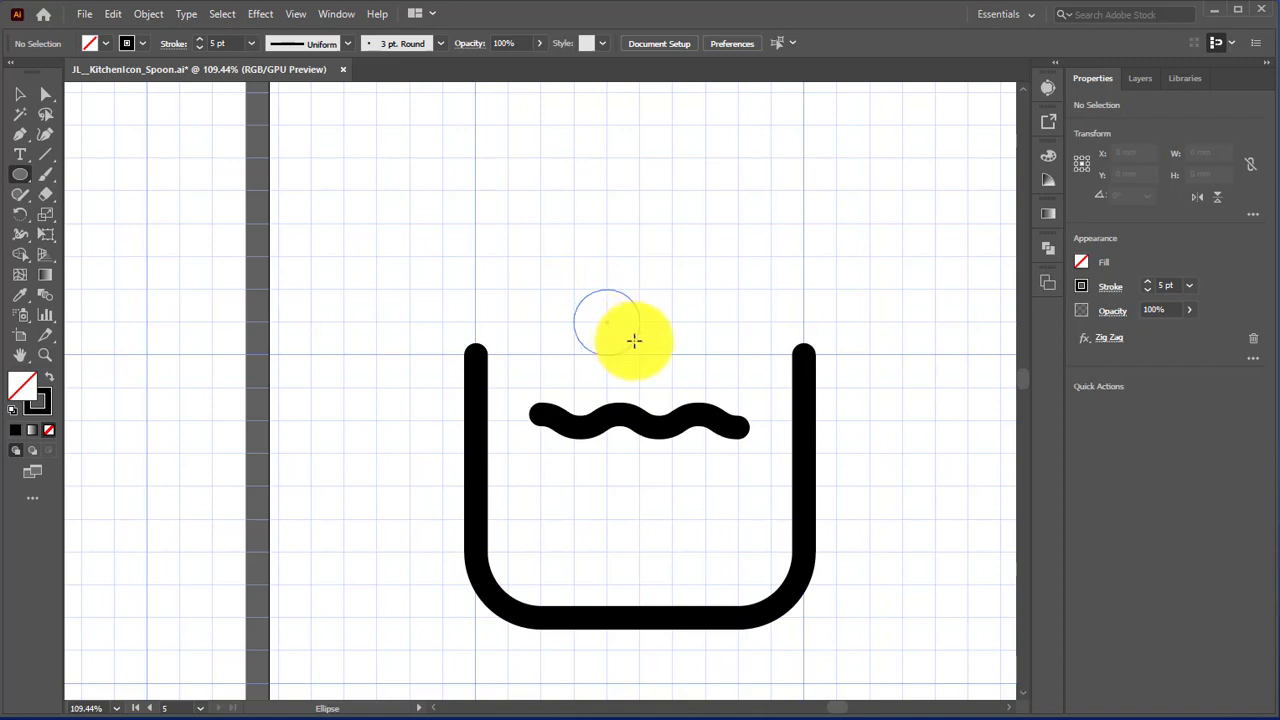
drag(634, 341, 637, 344)
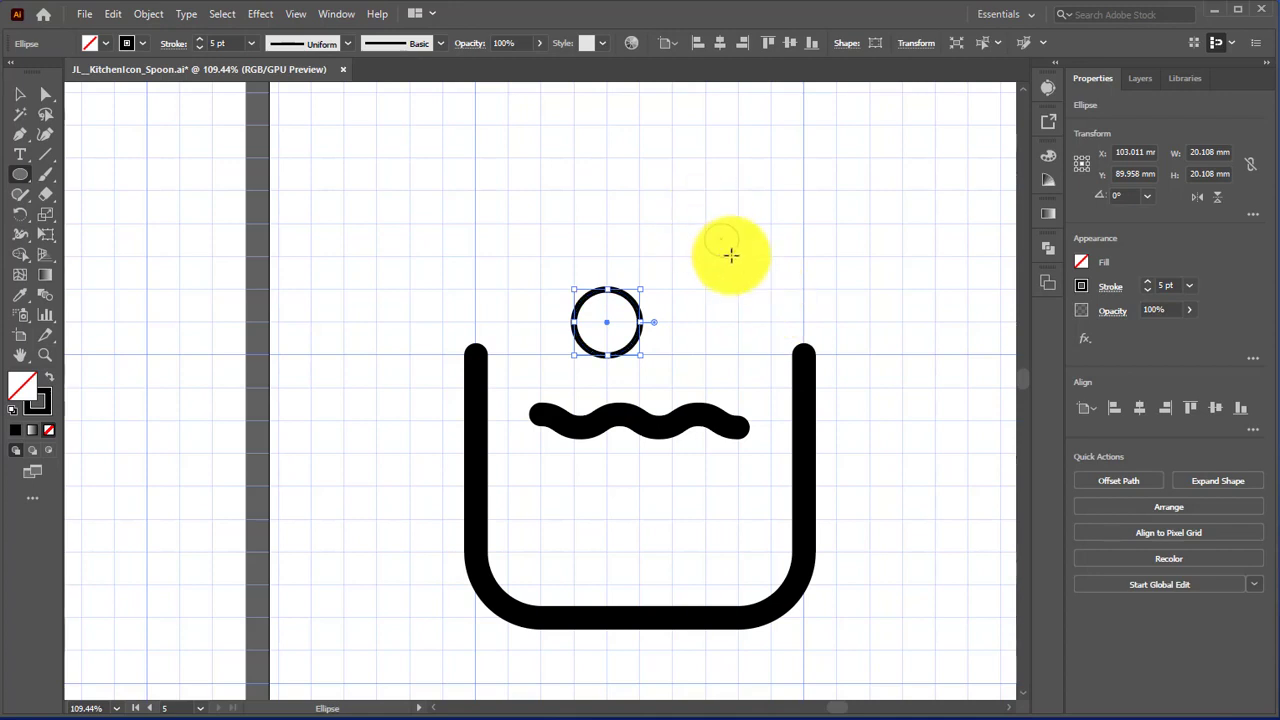
drag(731, 256, 740, 257)
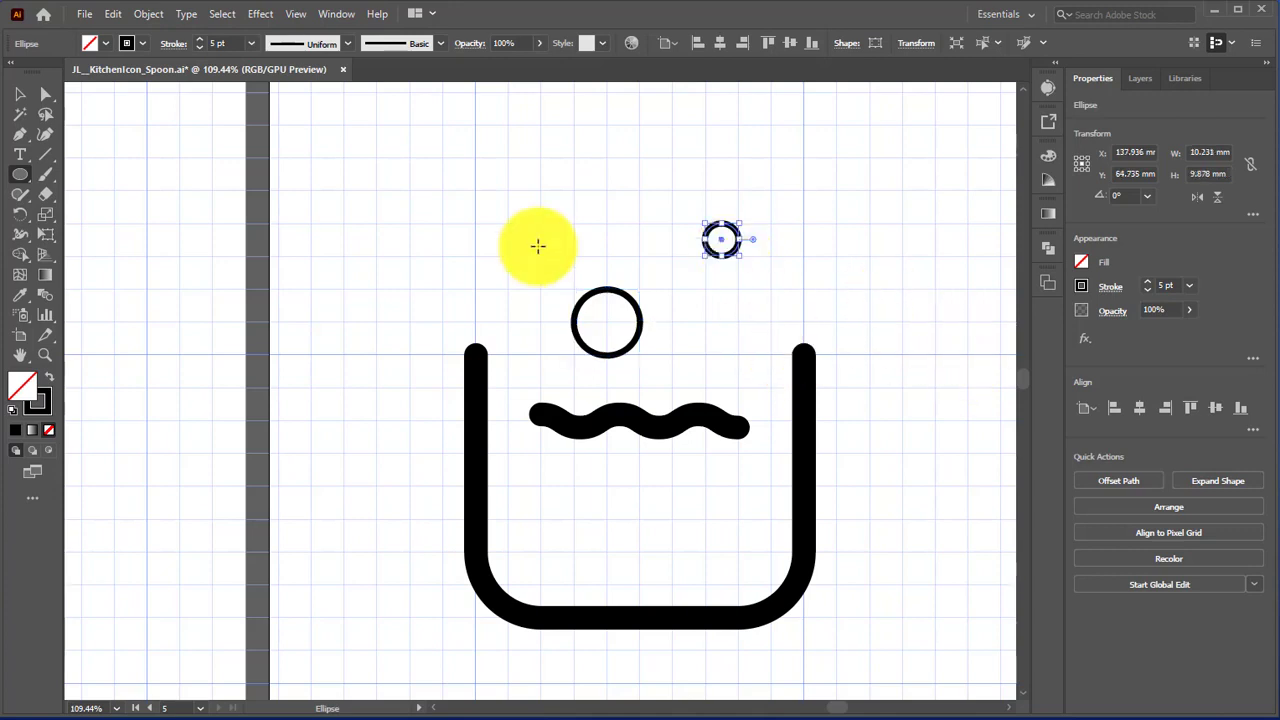
Step: Add an asterisk as text above the large circle and set its font size to 60 pt
click(14, 160)
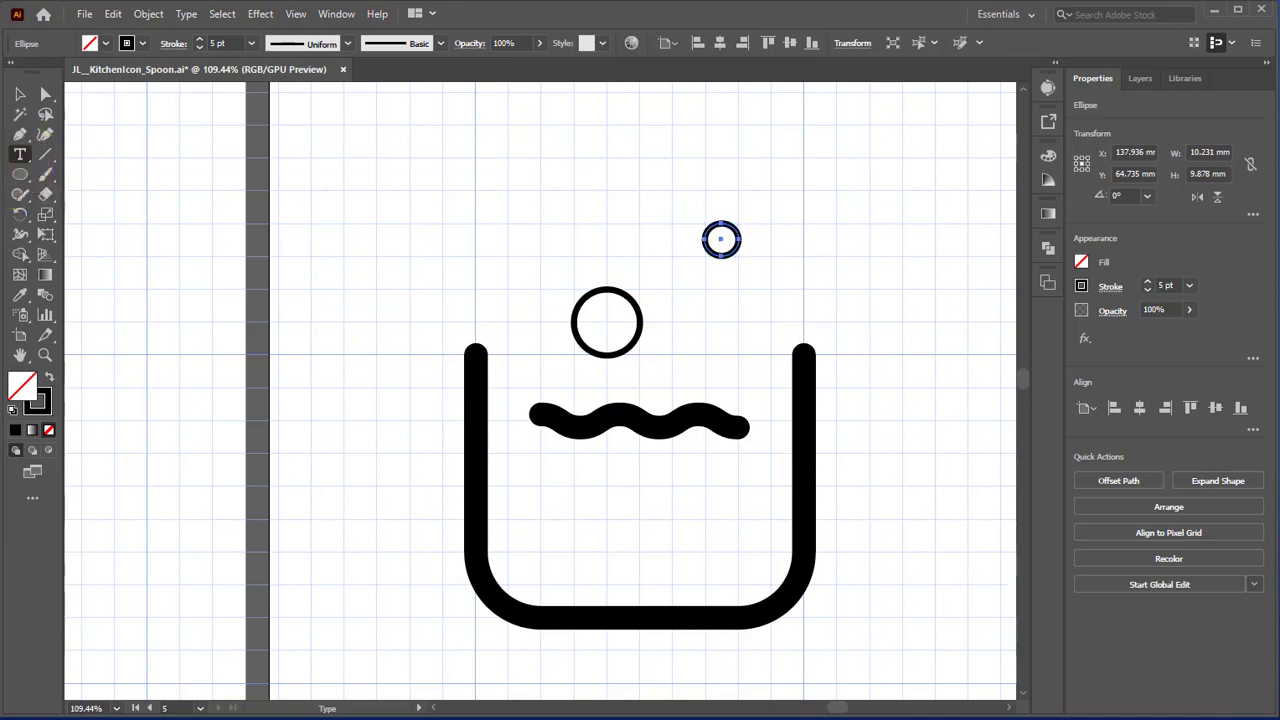
click(576, 221)
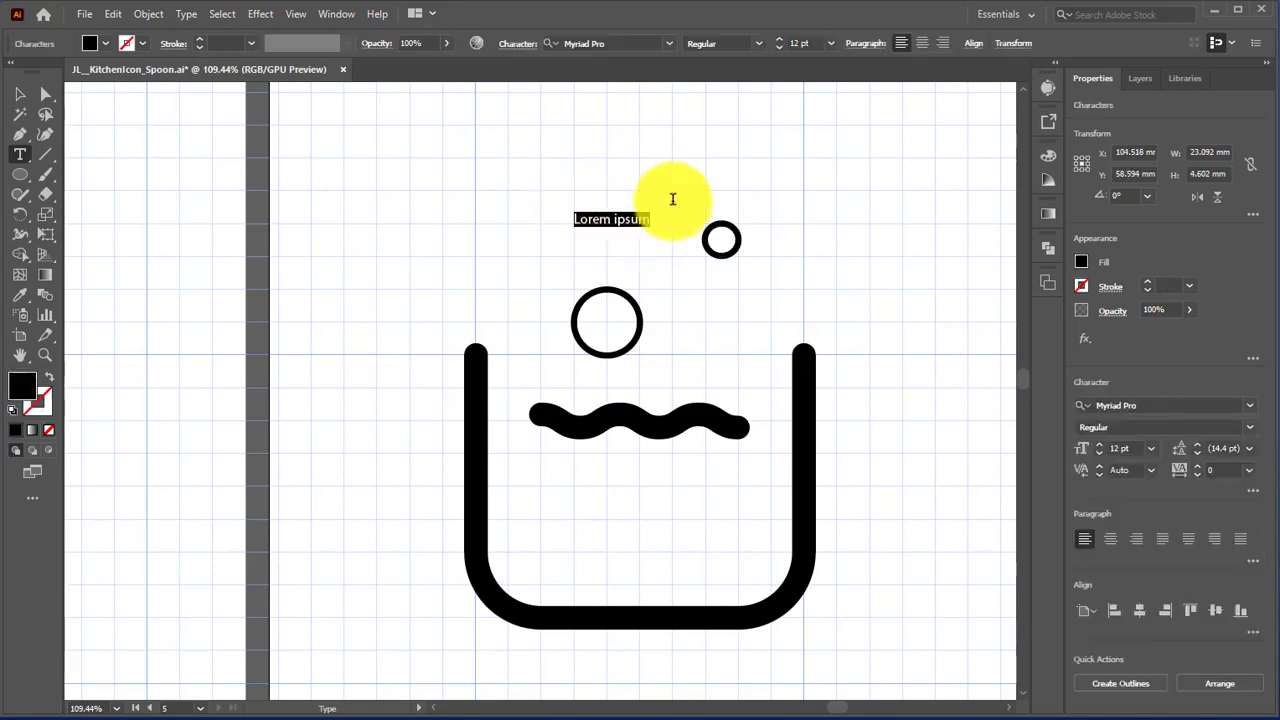
text(*)
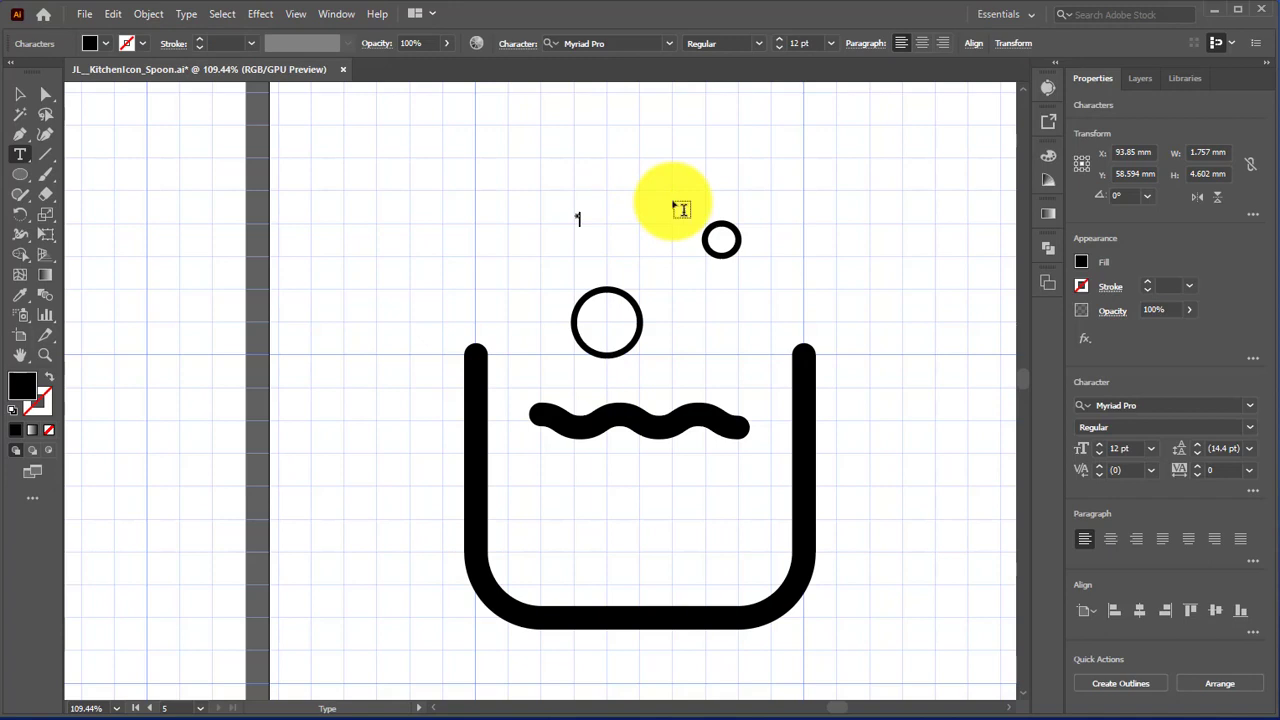
key(BackSpace)
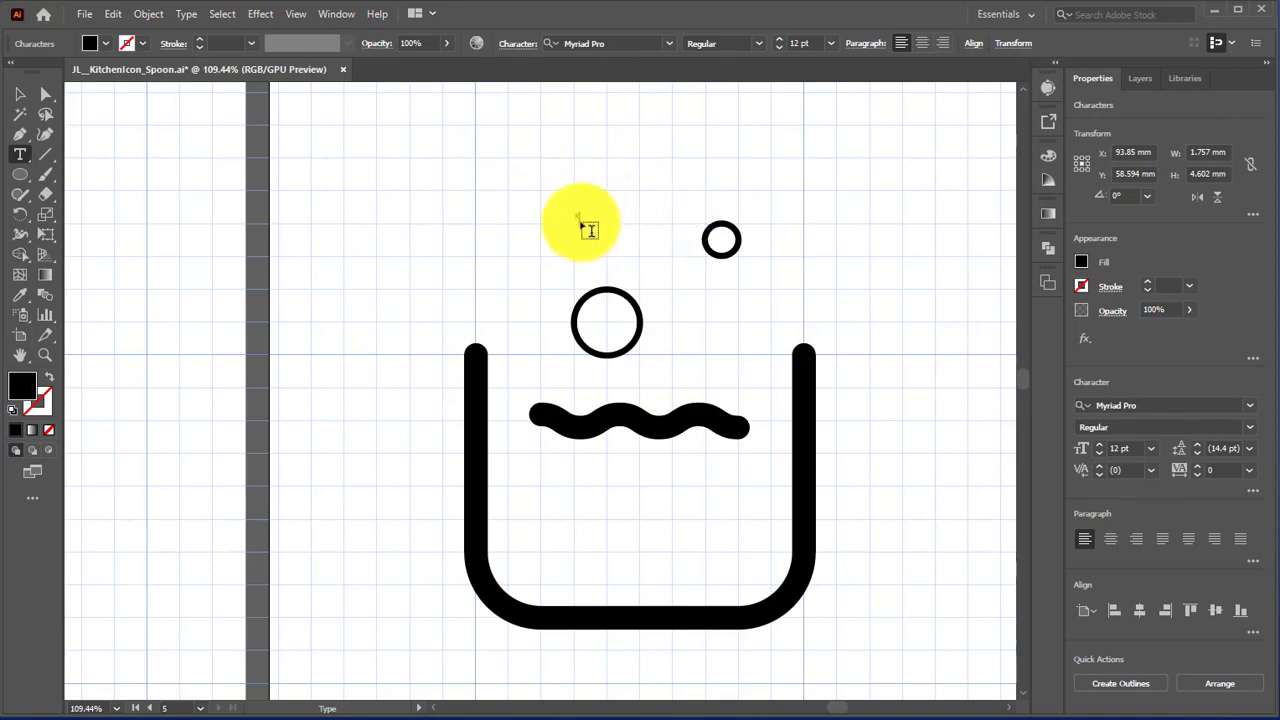
key(Escape)
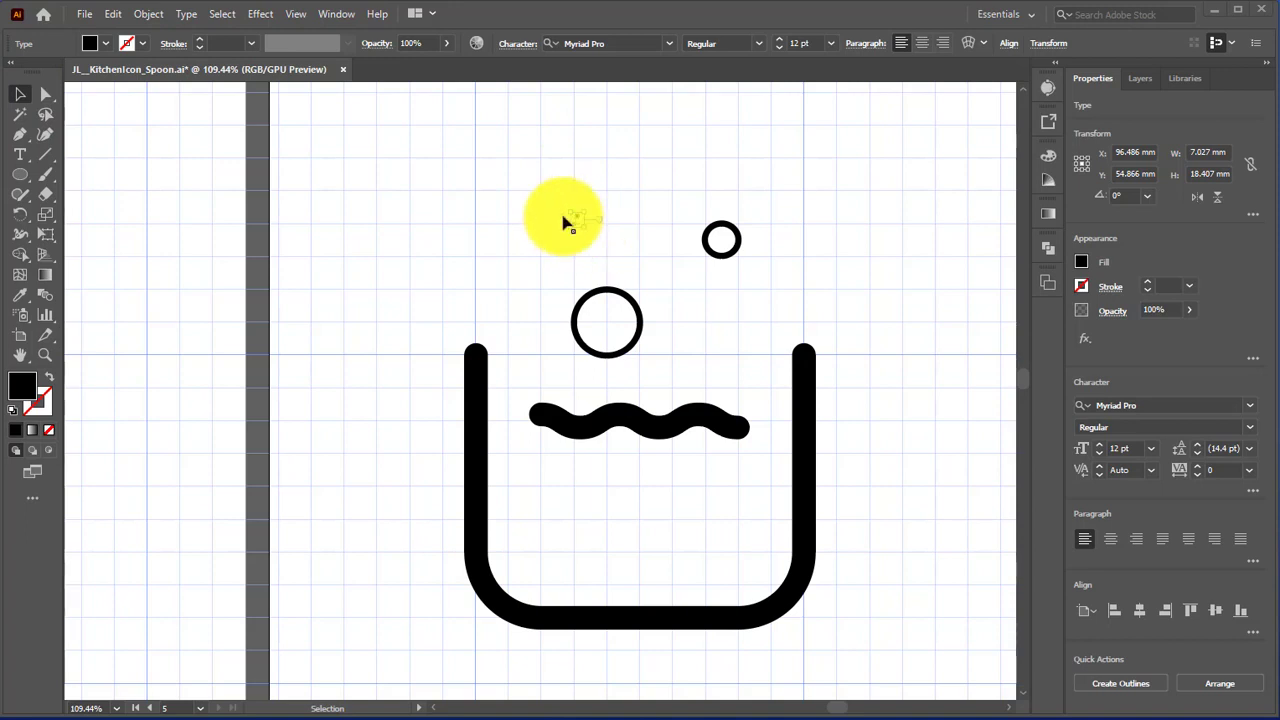
click(830, 44)
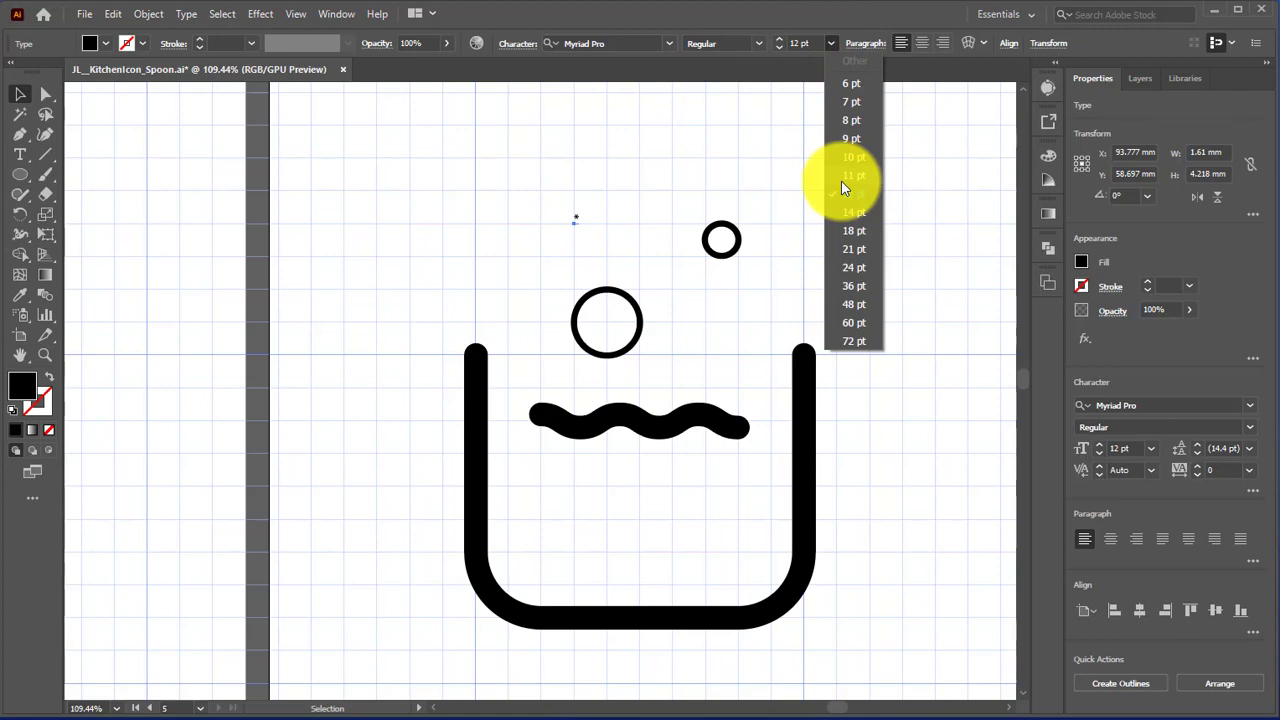
click(847, 322)
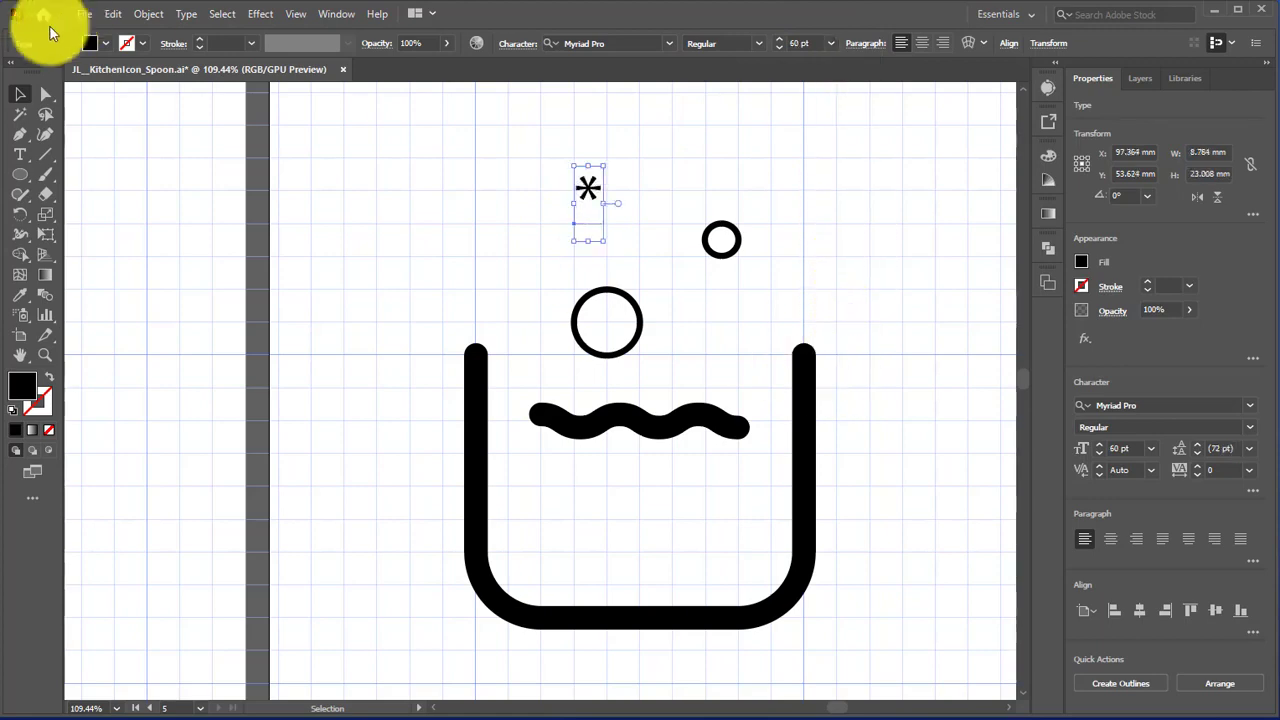
Step: Move the small circle one grid square left and the large circle one grid square up and left
click(720, 265)
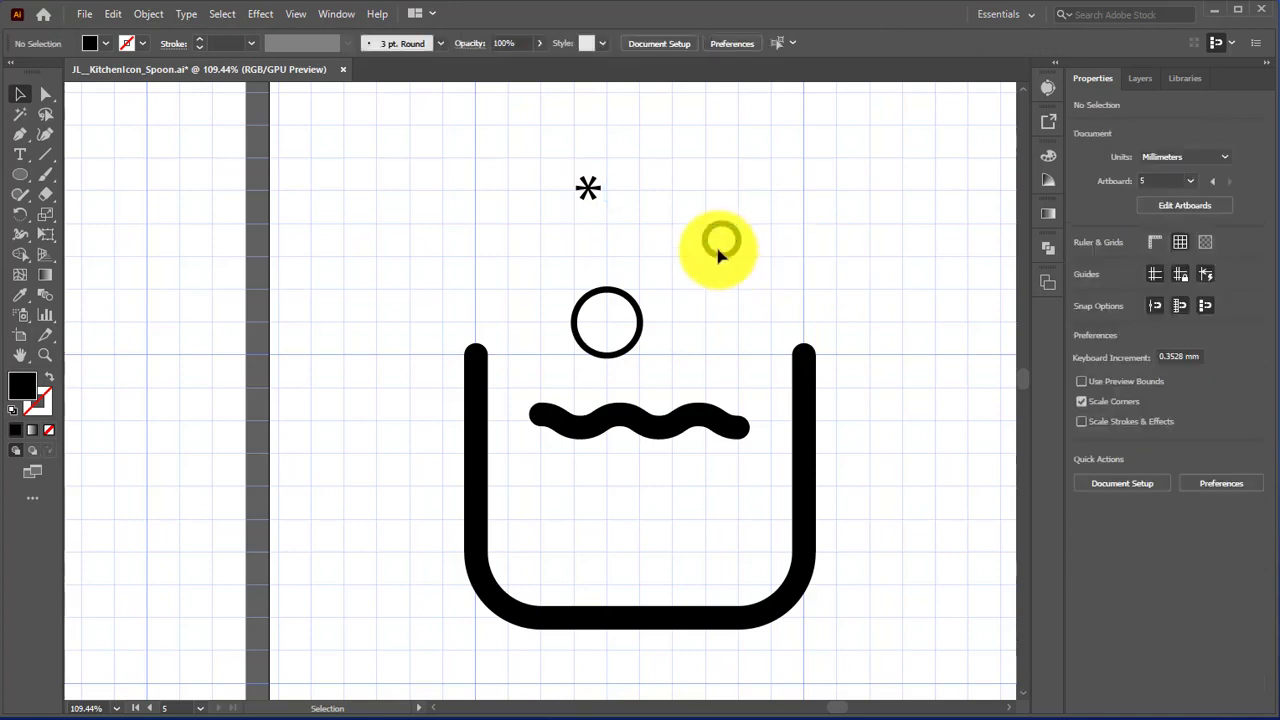
key(l)
mouse_move(727, 259)
mouse_down()
mouse_move(720, 248)
mouse_move(686, 261)
mouse_up()
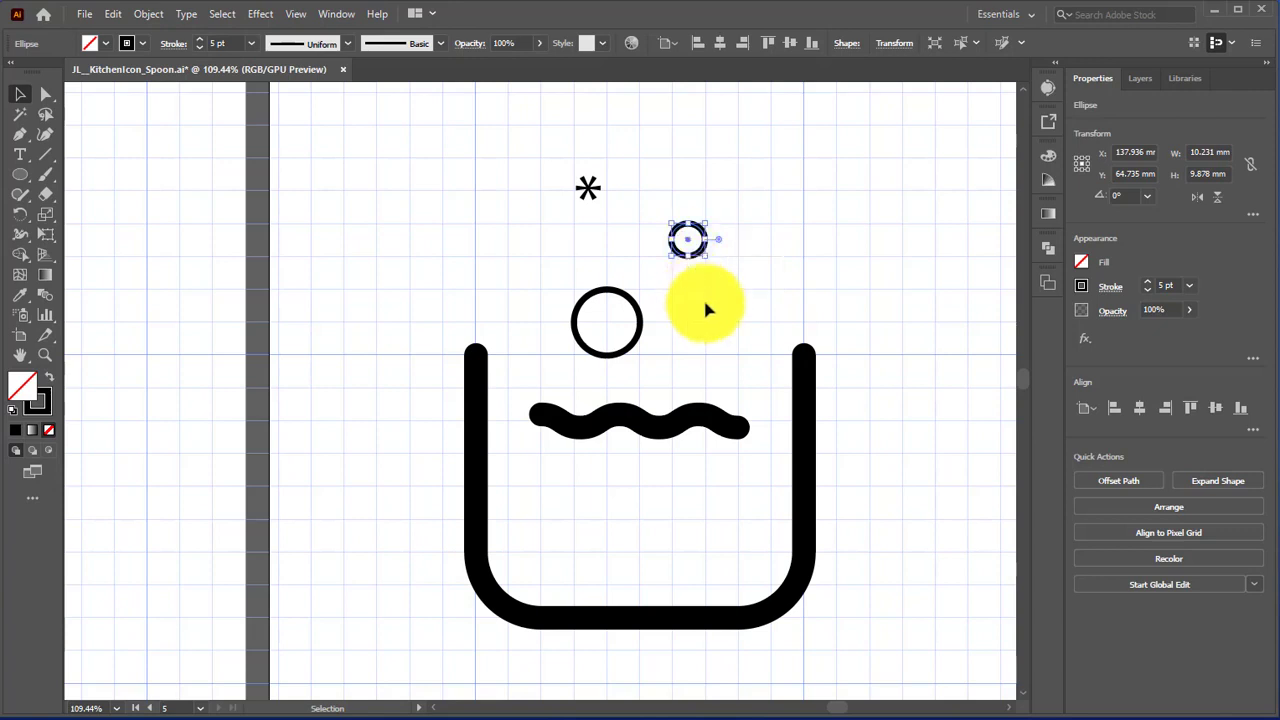
click(711, 306)
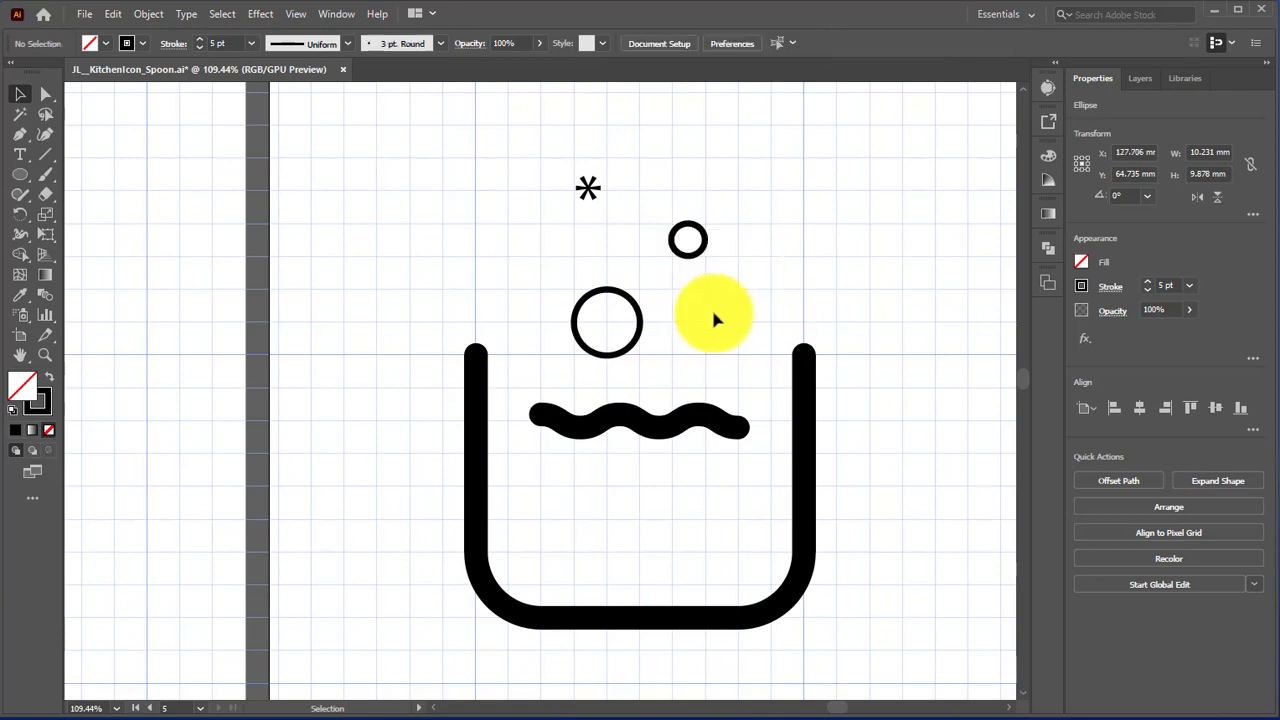
click(607, 355)
drag(609, 329, 586, 301)
click(651, 330)
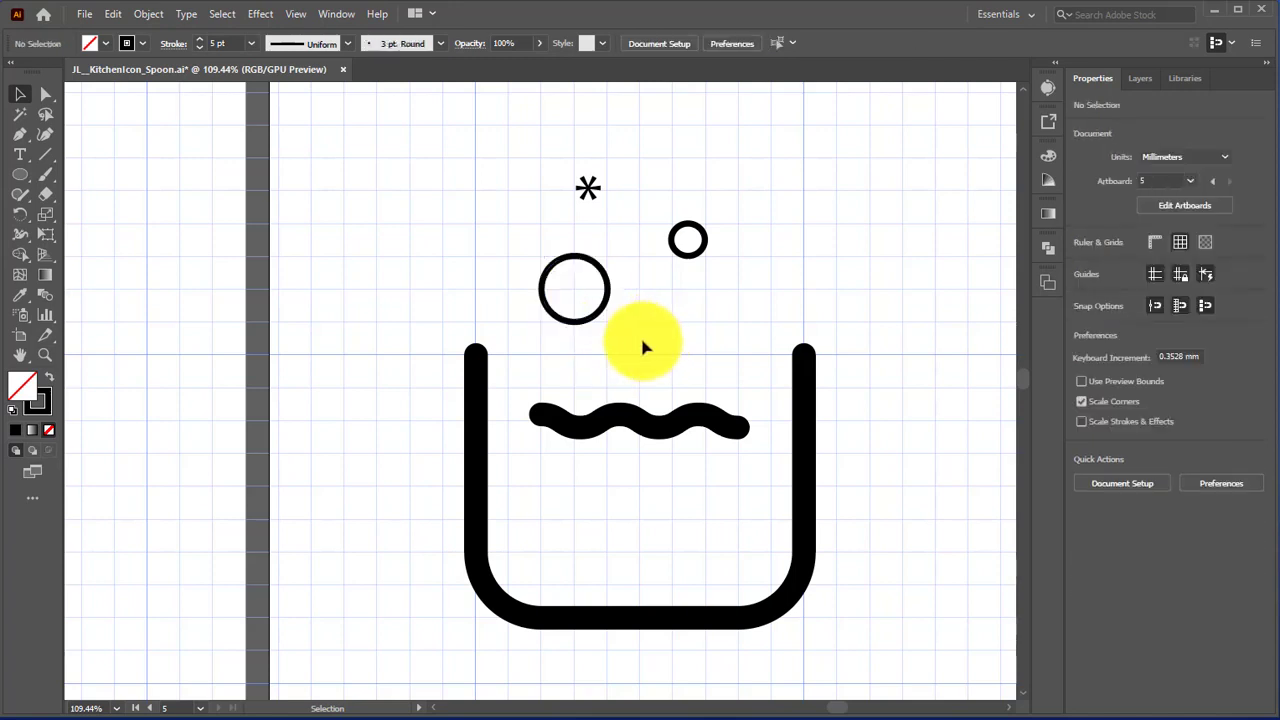
Step: Shift the small circle another grid square left, closer to the large circle, and deselect it
click(685, 246)
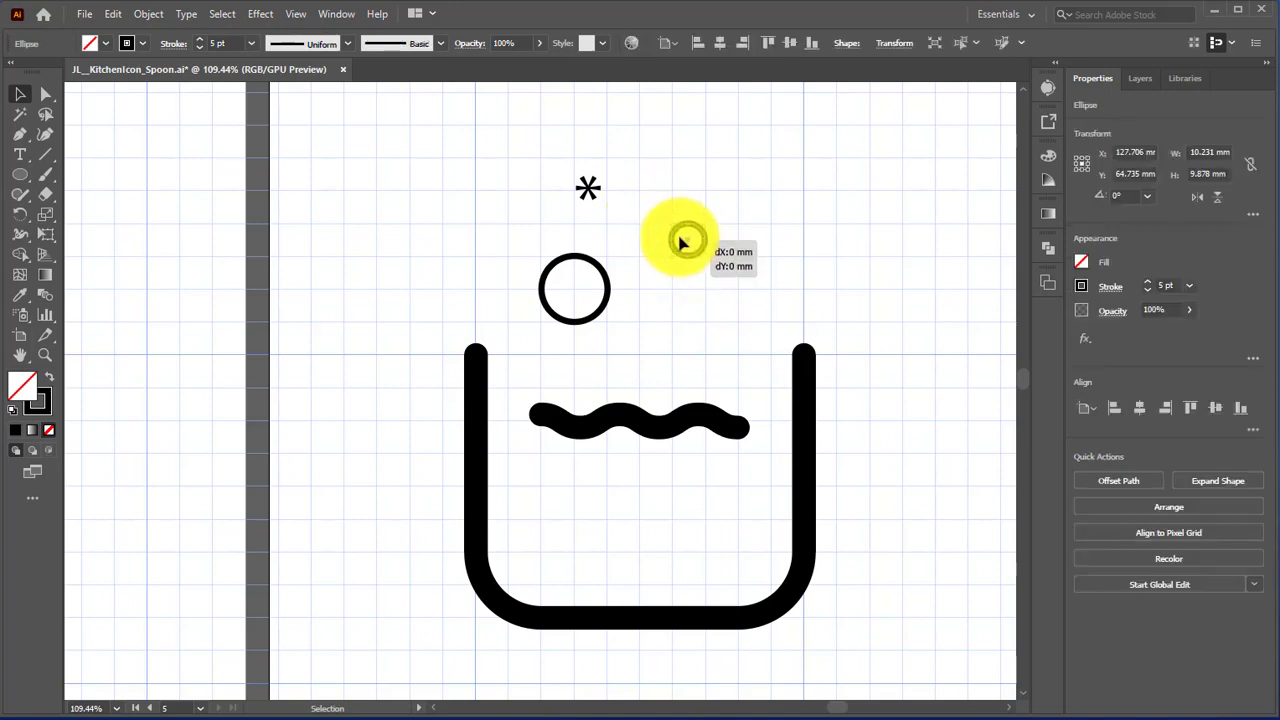
drag(682, 243, 650, 243)
click(707, 264)
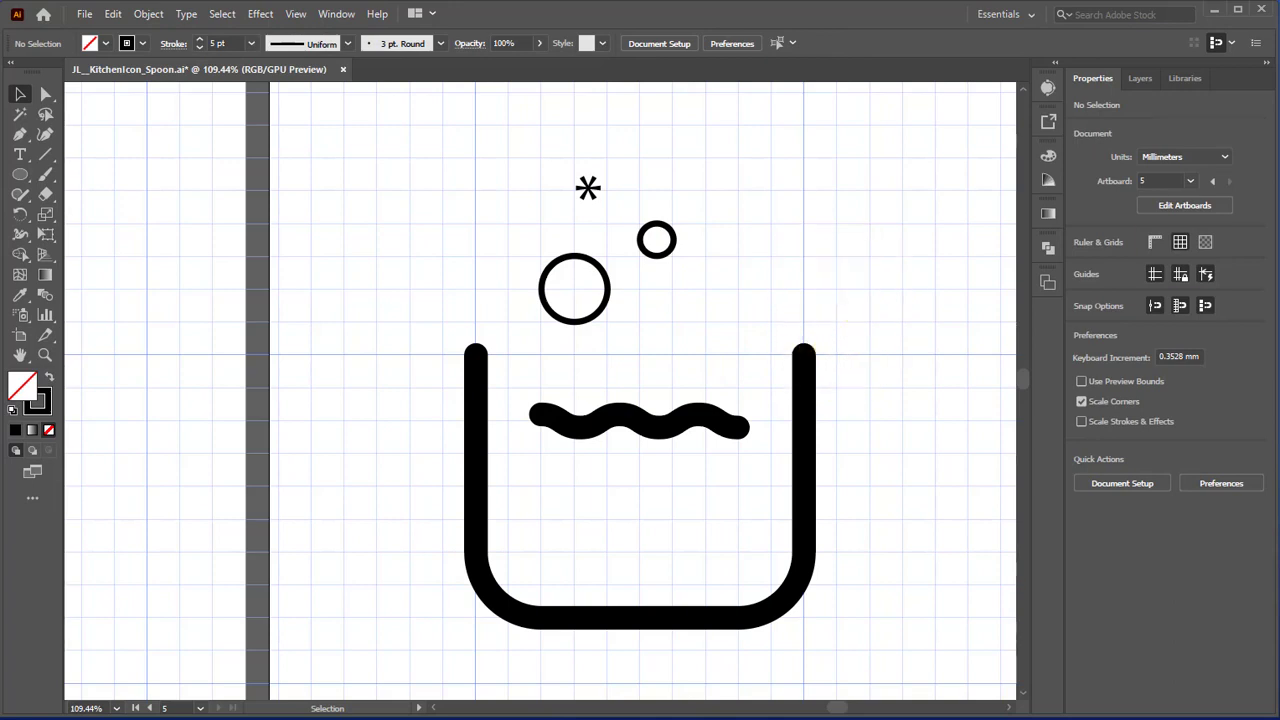
Step: Draw two unfilled circles about 20 mm in diameter with 5 pt strokes, side by side below the pot's base
scroll(814, 322, down, 5)
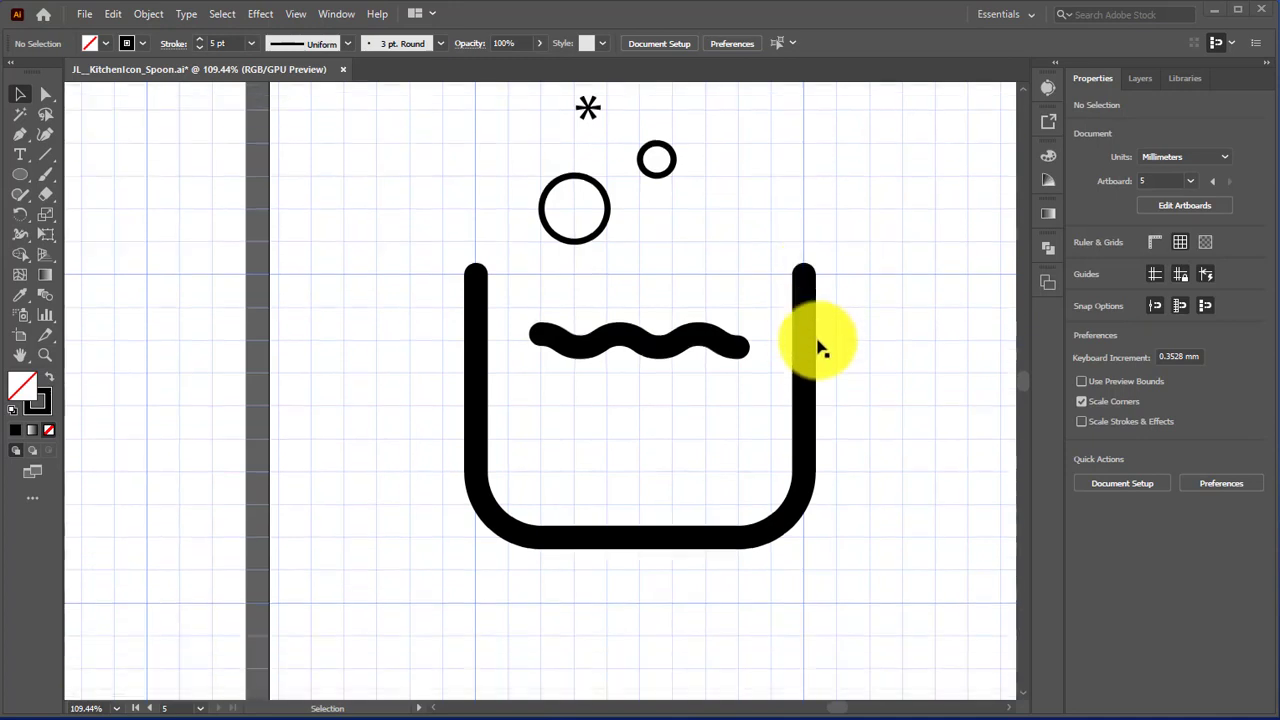
scroll(703, 291, down, 2)
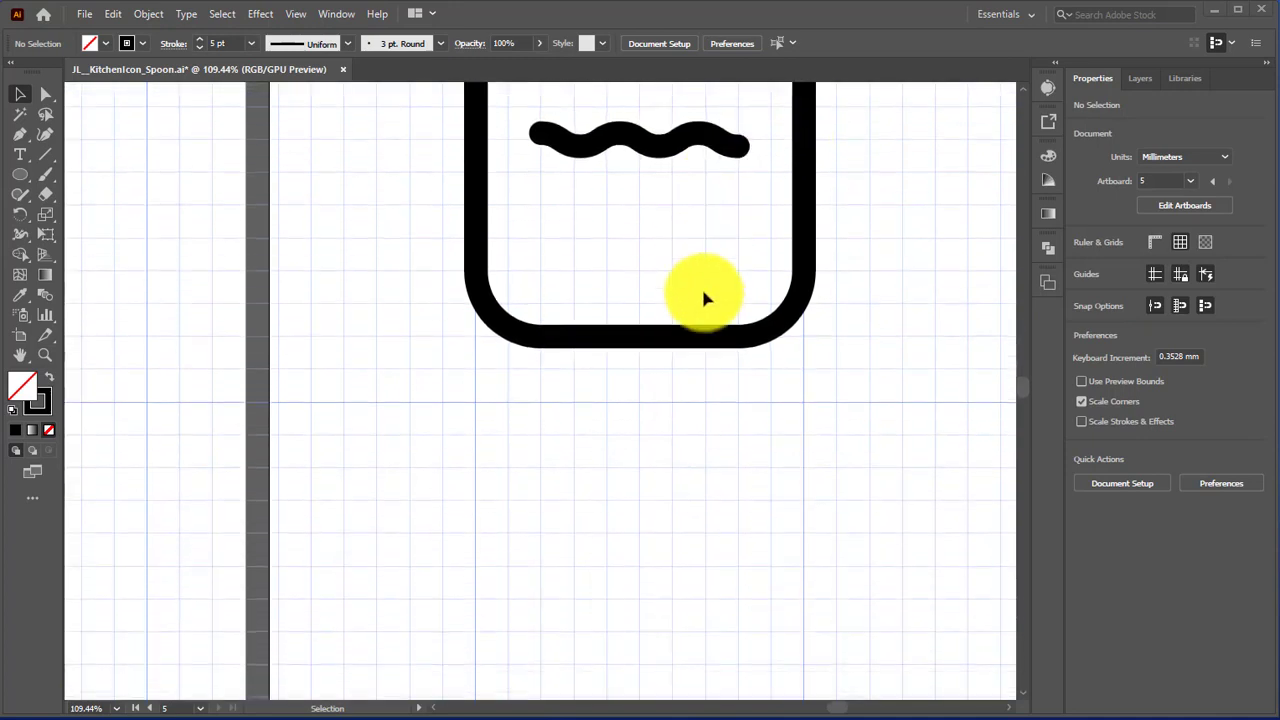
click(22, 187)
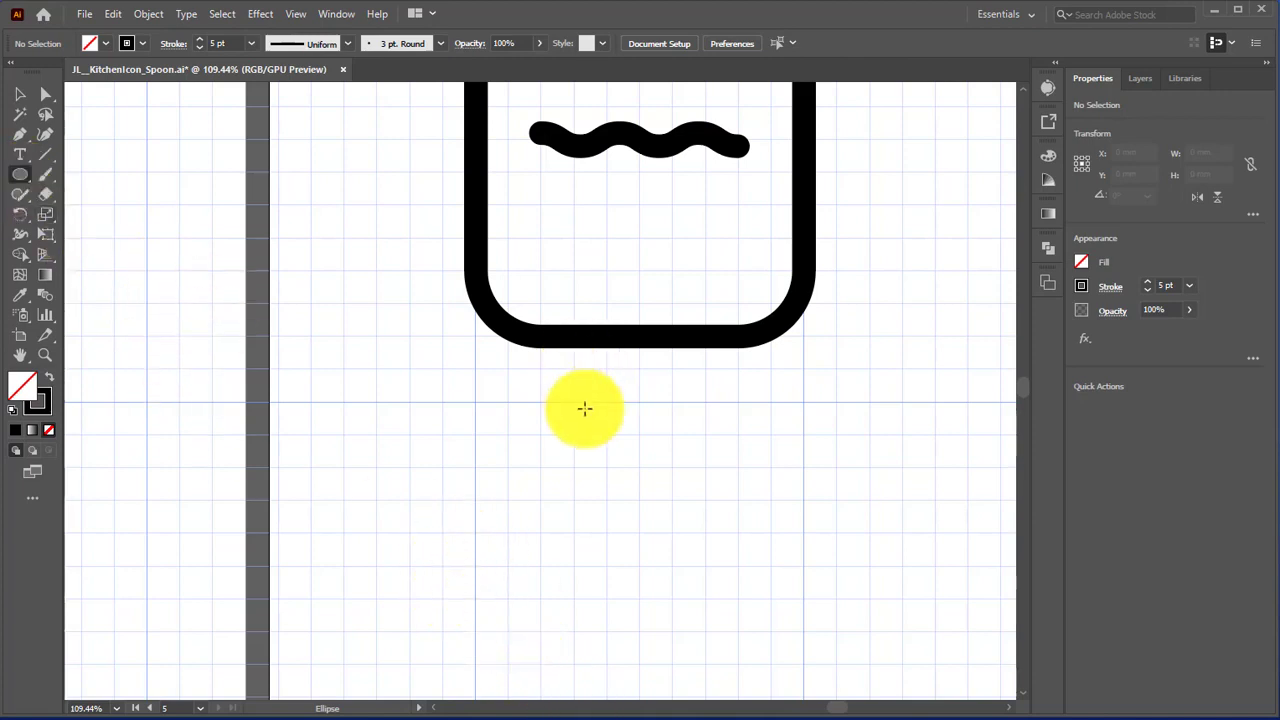
drag(539, 401, 604, 462)
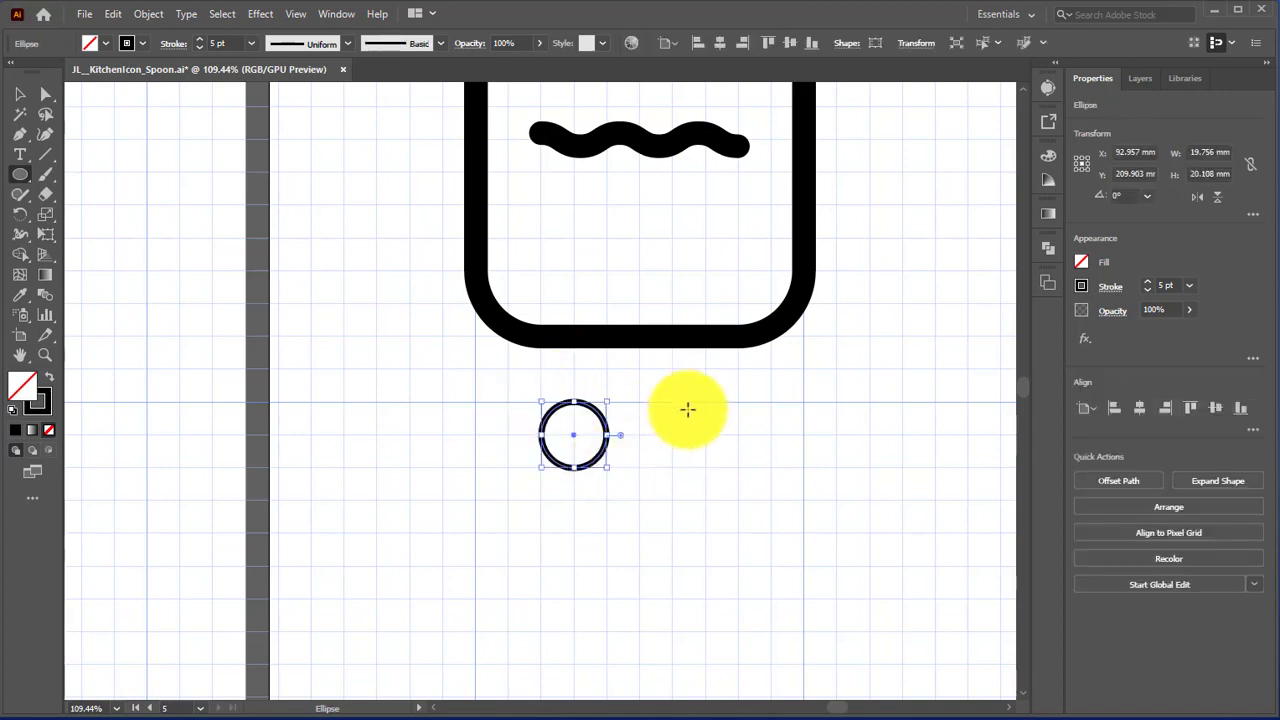
mouse_move(671, 404)
mouse_down()
mouse_move(740, 454)
mouse_move(740, 468)
mouse_up()
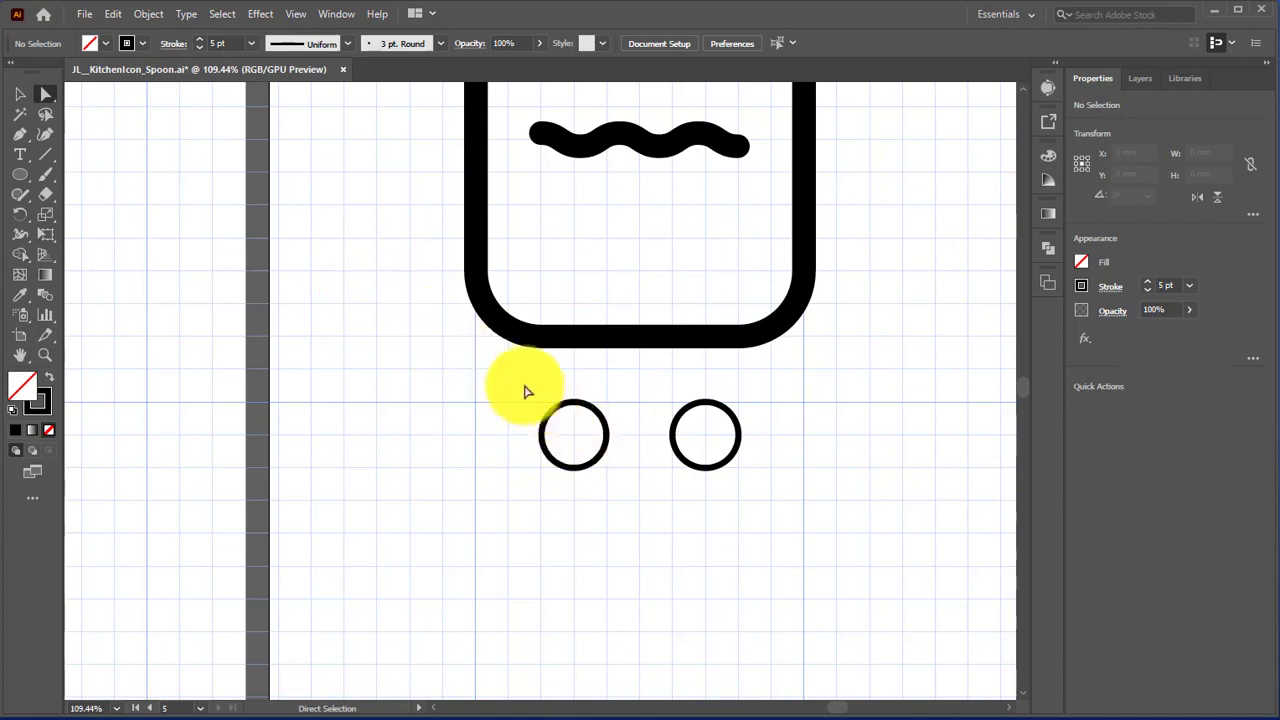
Step: Pull the top anchor of both lower circles up by one grid square and convert those anchors to corner points, forming teardrops
drag(524, 385, 575, 369)
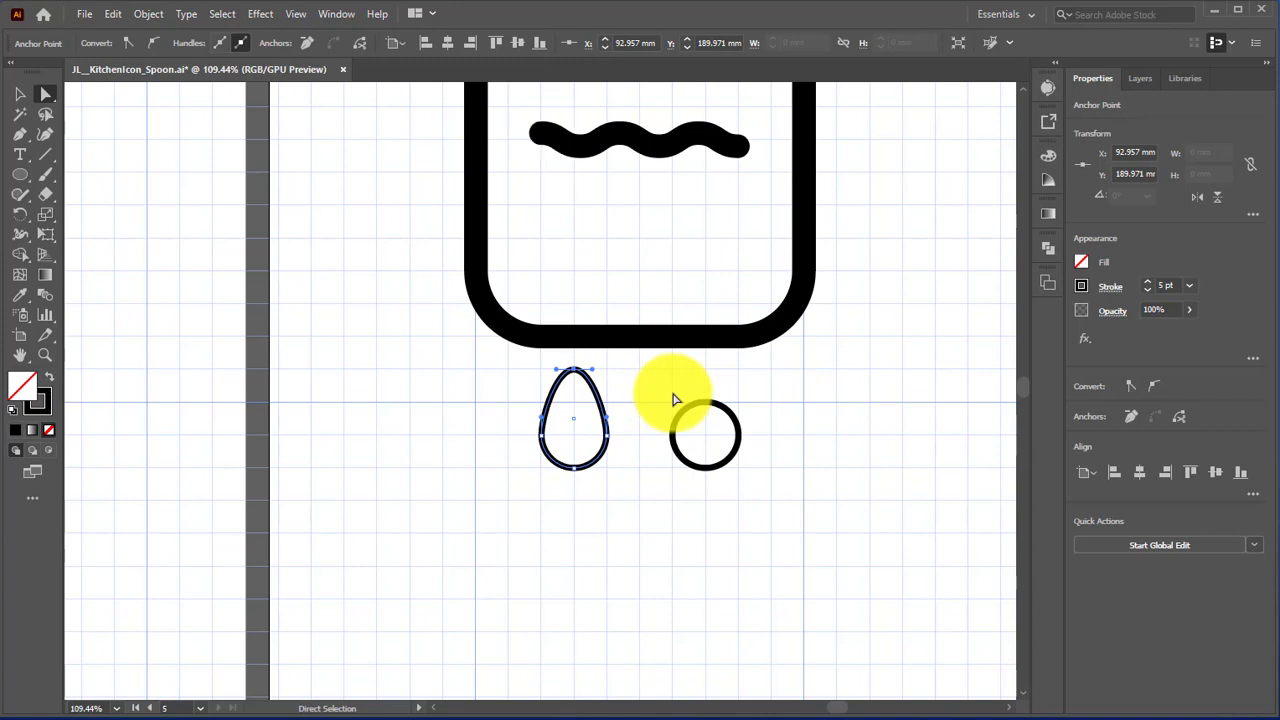
drag(732, 416, 711, 394)
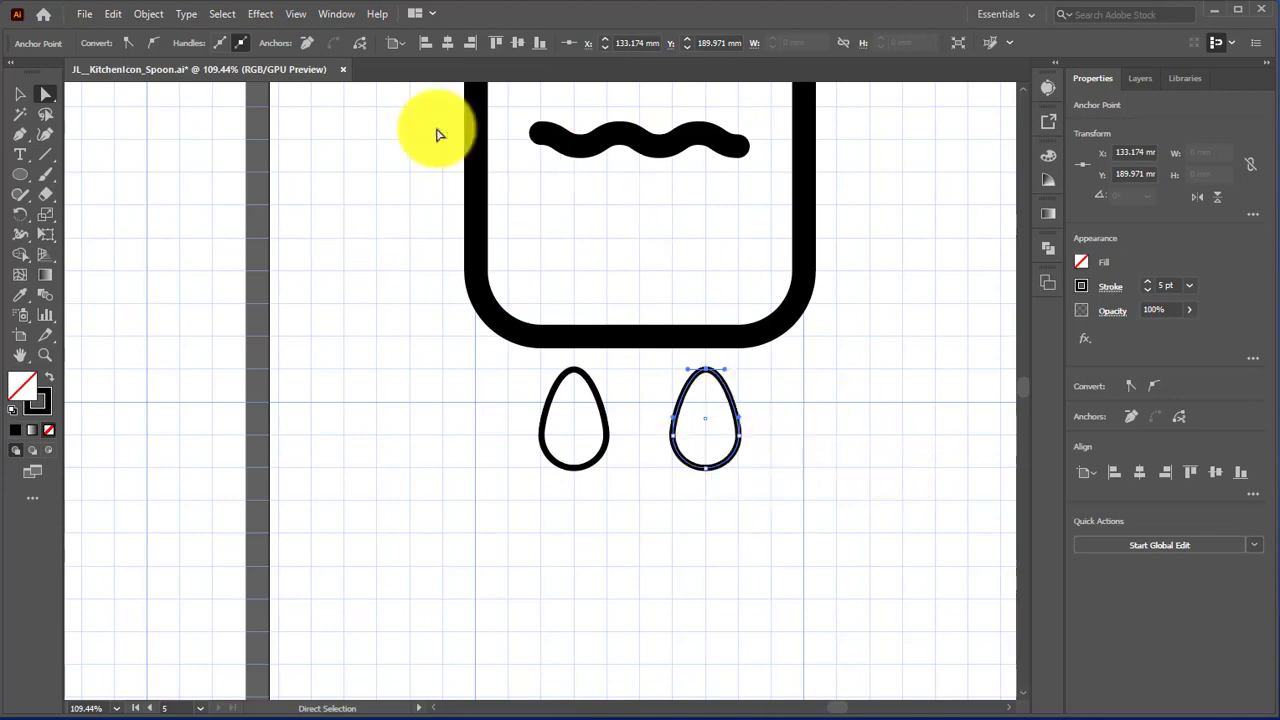
click(131, 41)
drag(534, 357, 616, 397)
click(121, 44)
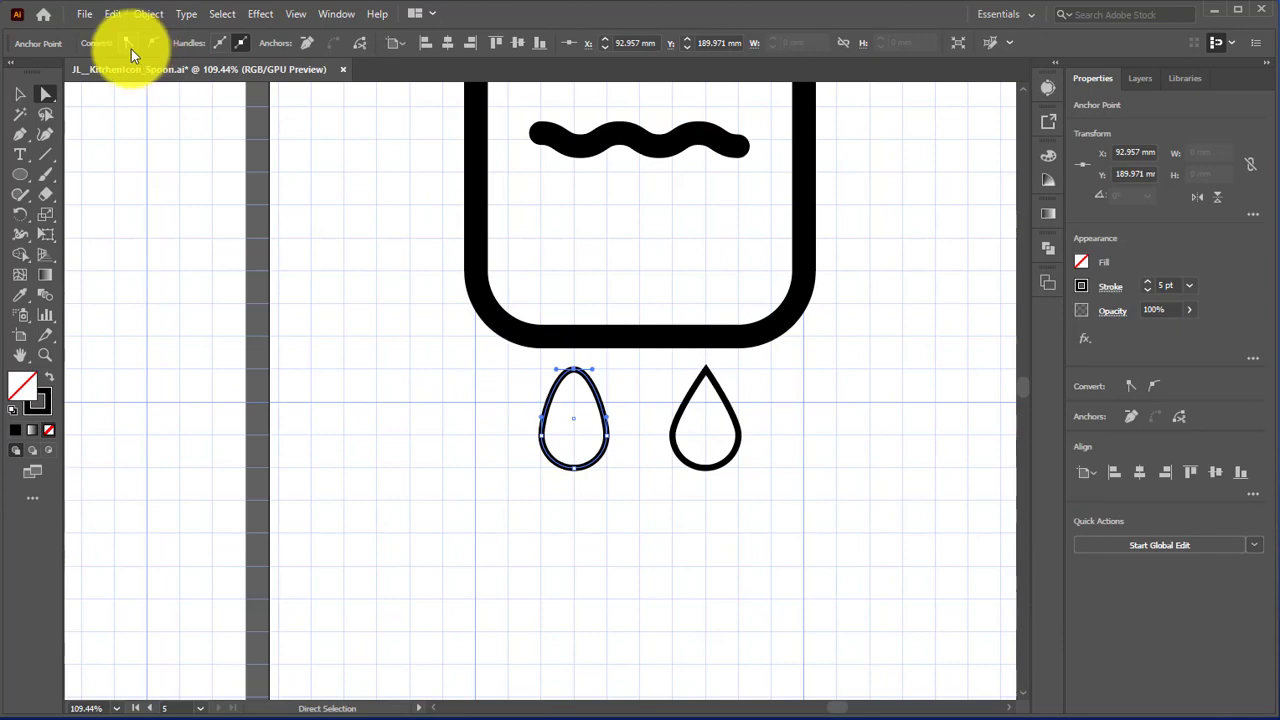
click(131, 45)
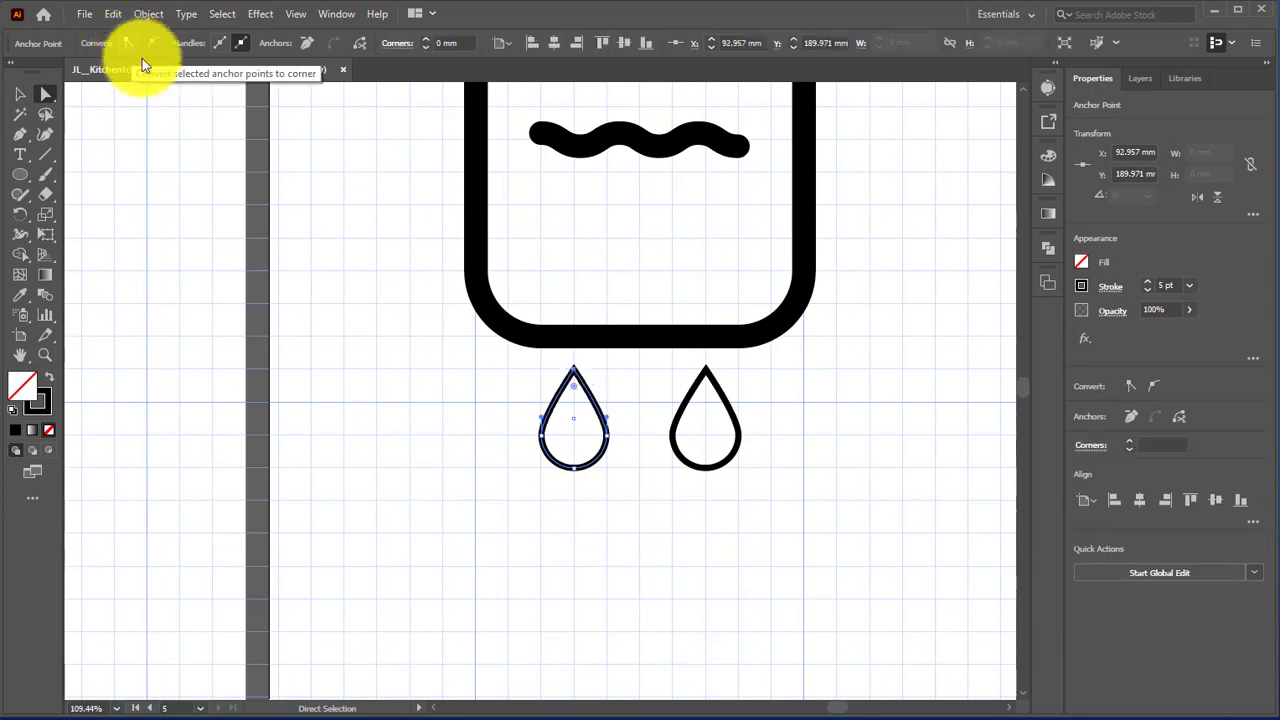
click(741, 575)
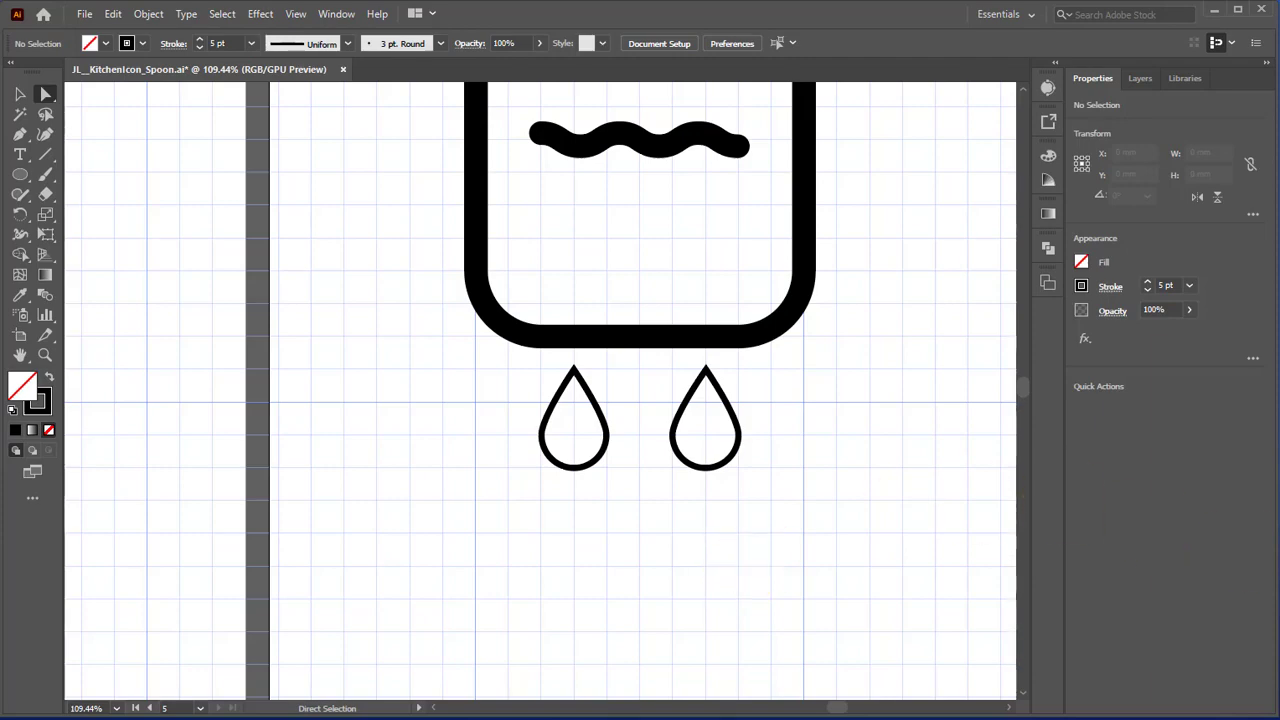
Step: Create inner copies of both teardrops with Offset Path, using an offset of -5 mm and miter joins
key(v)
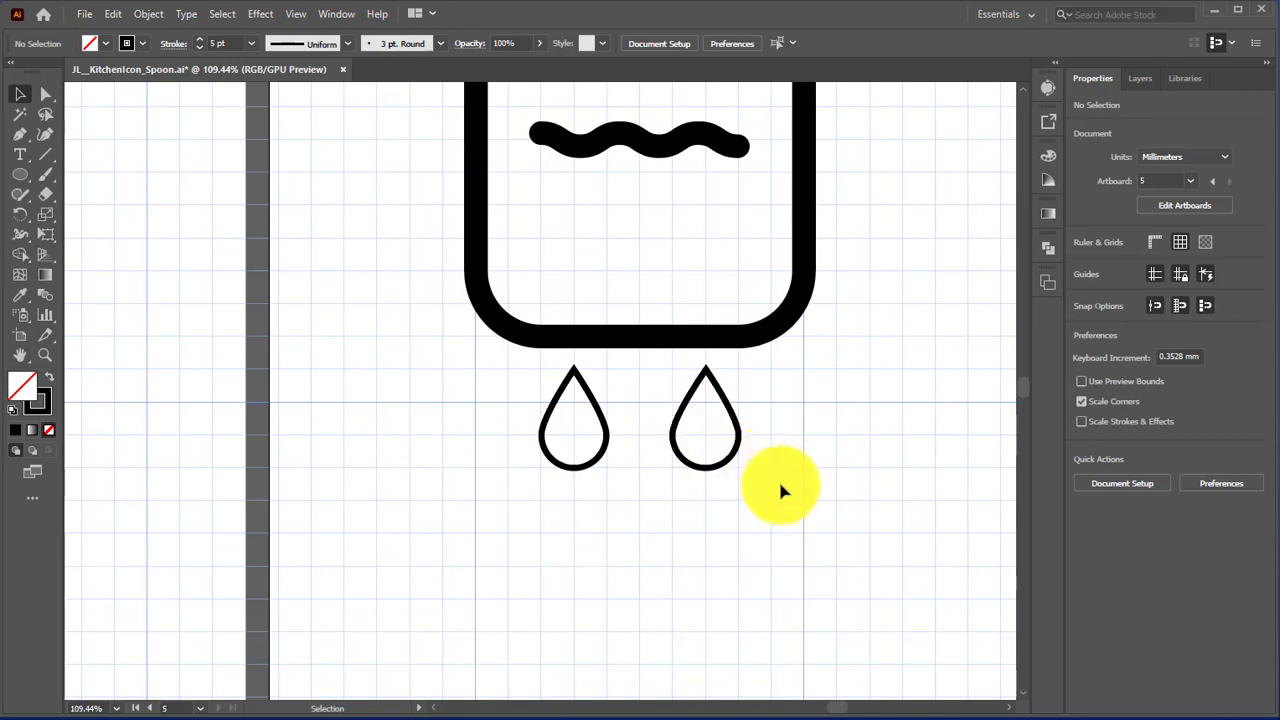
drag(471, 364, 799, 511)
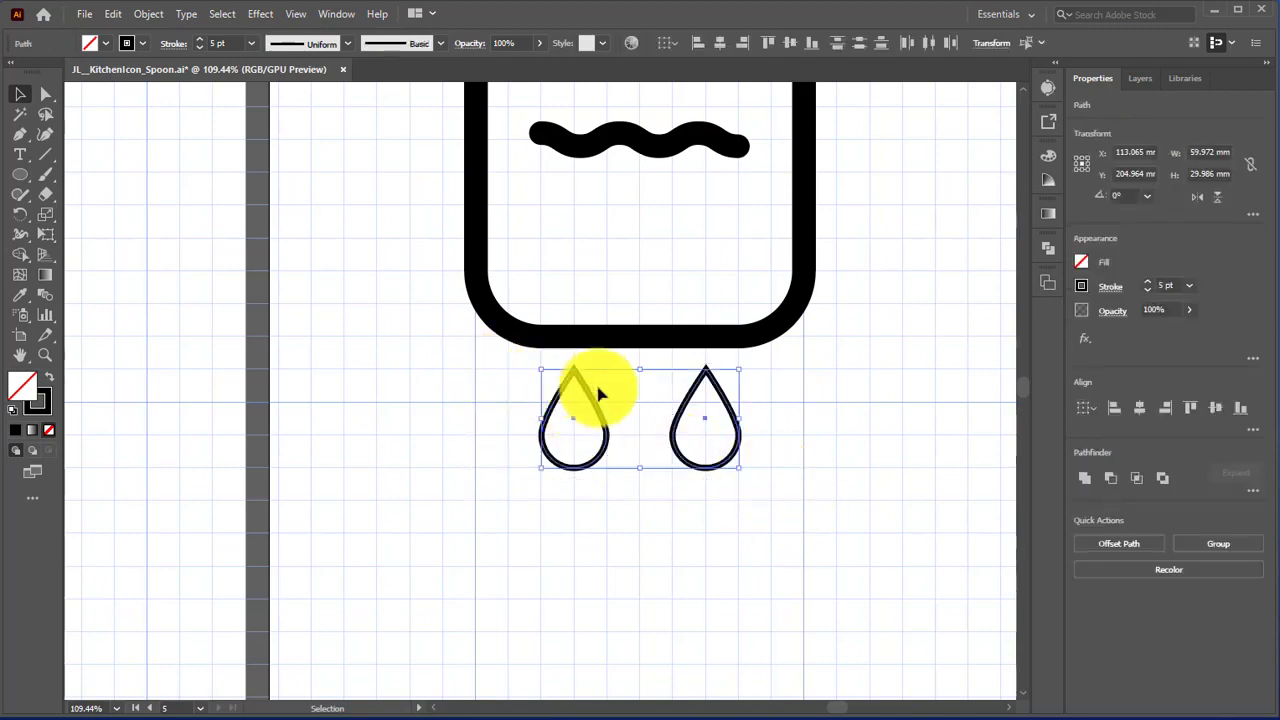
click(155, 14)
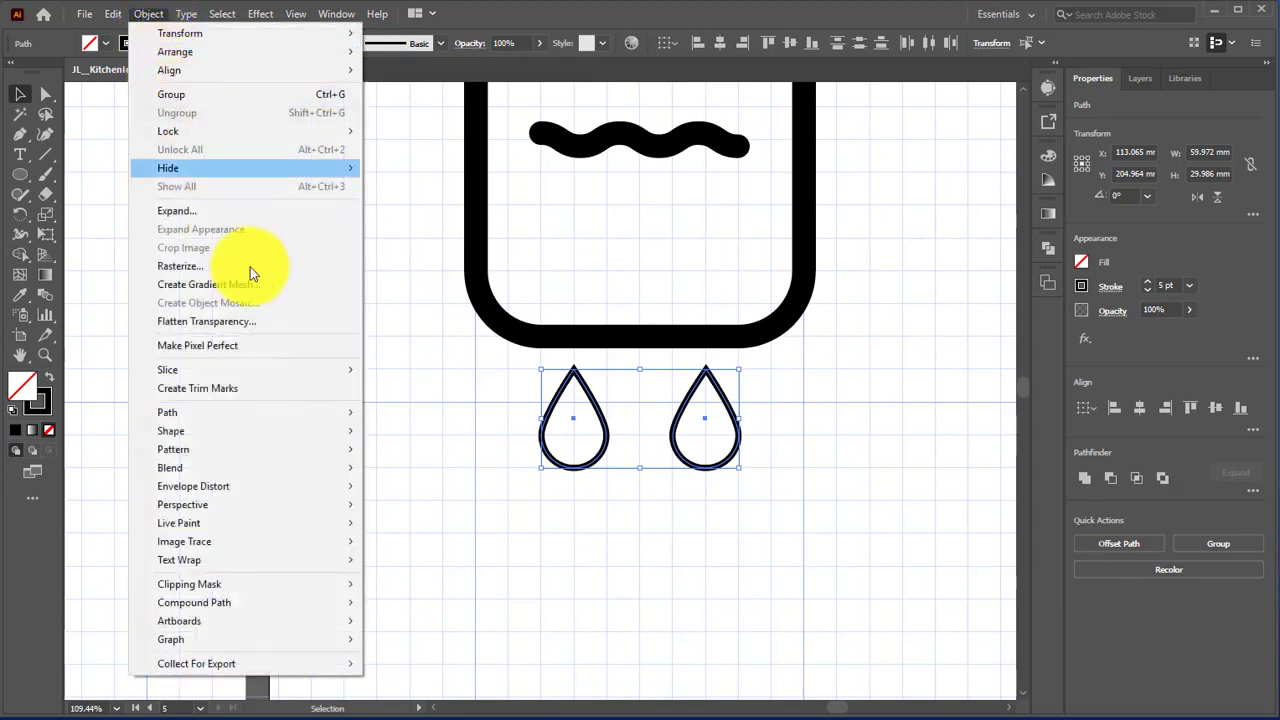
mouse_move(271, 410)
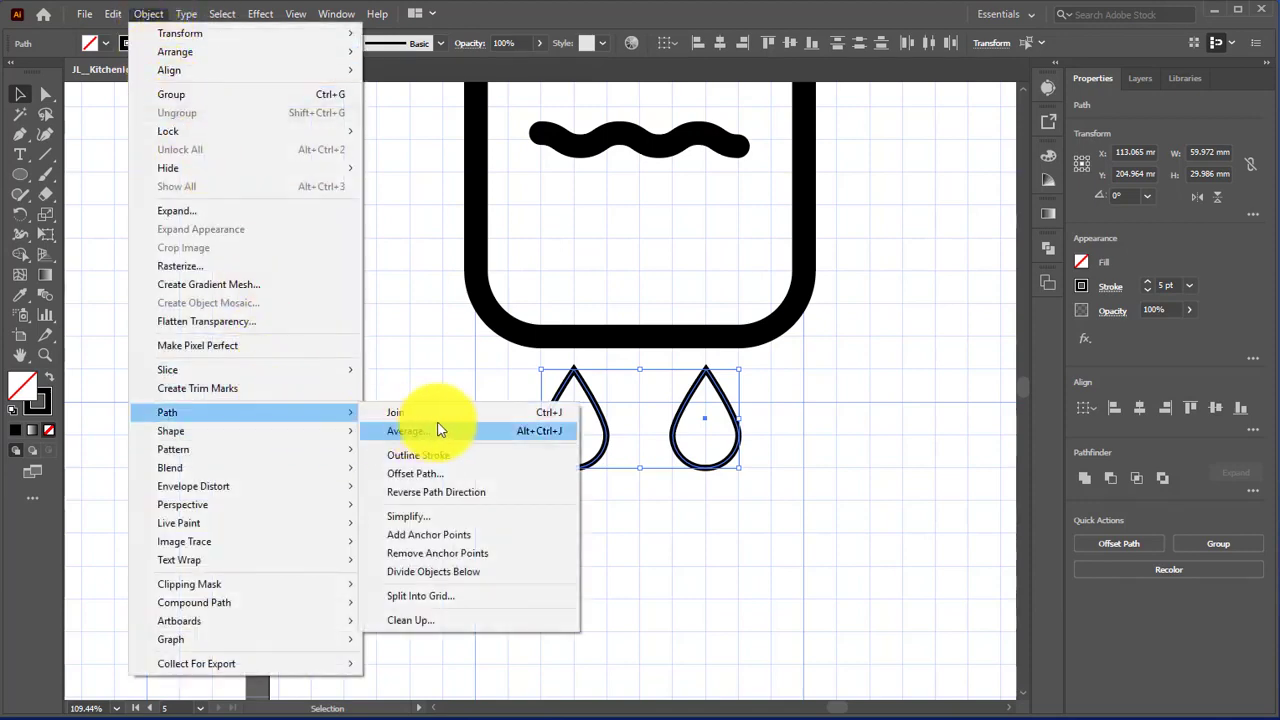
click(446, 474)
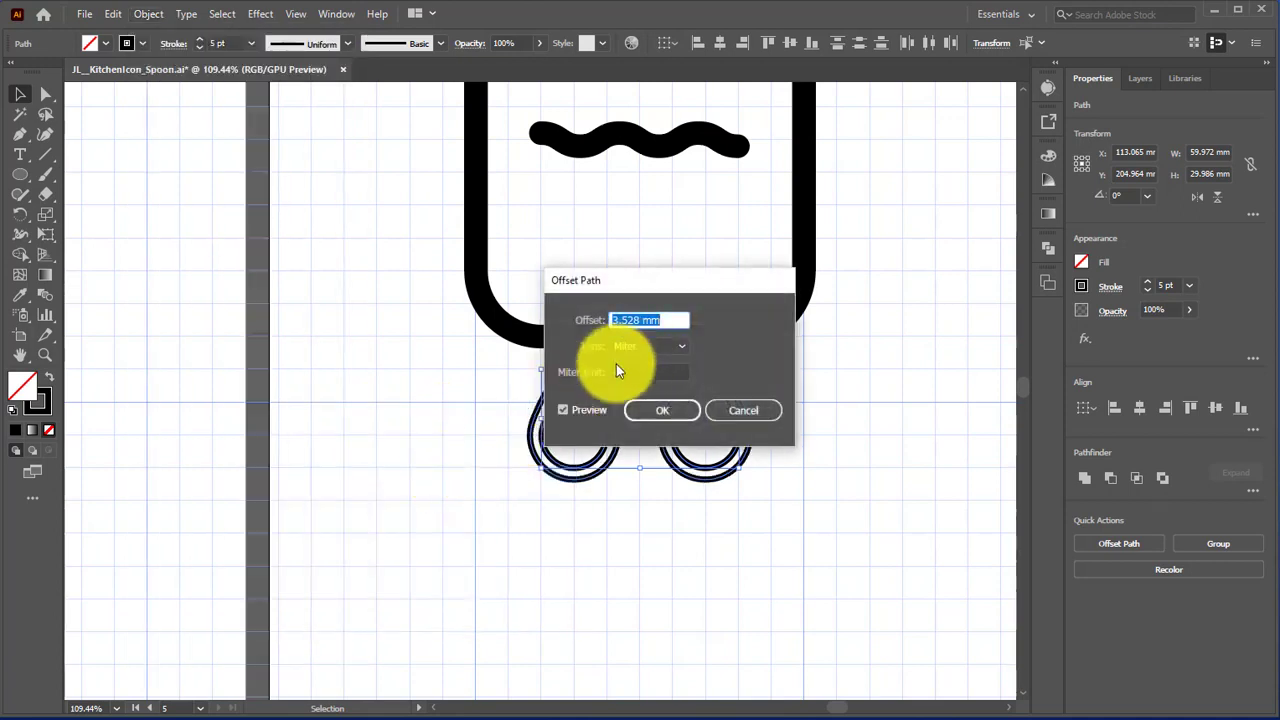
text(-)
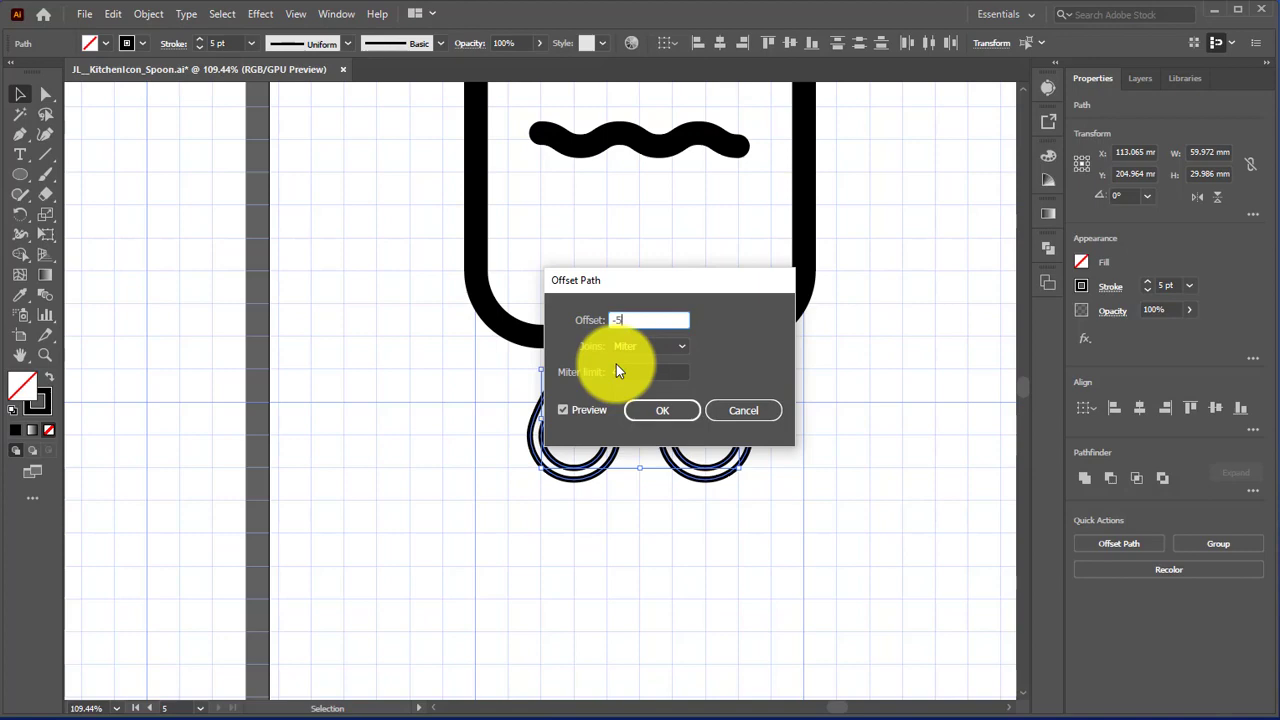
text(5)
click(648, 418)
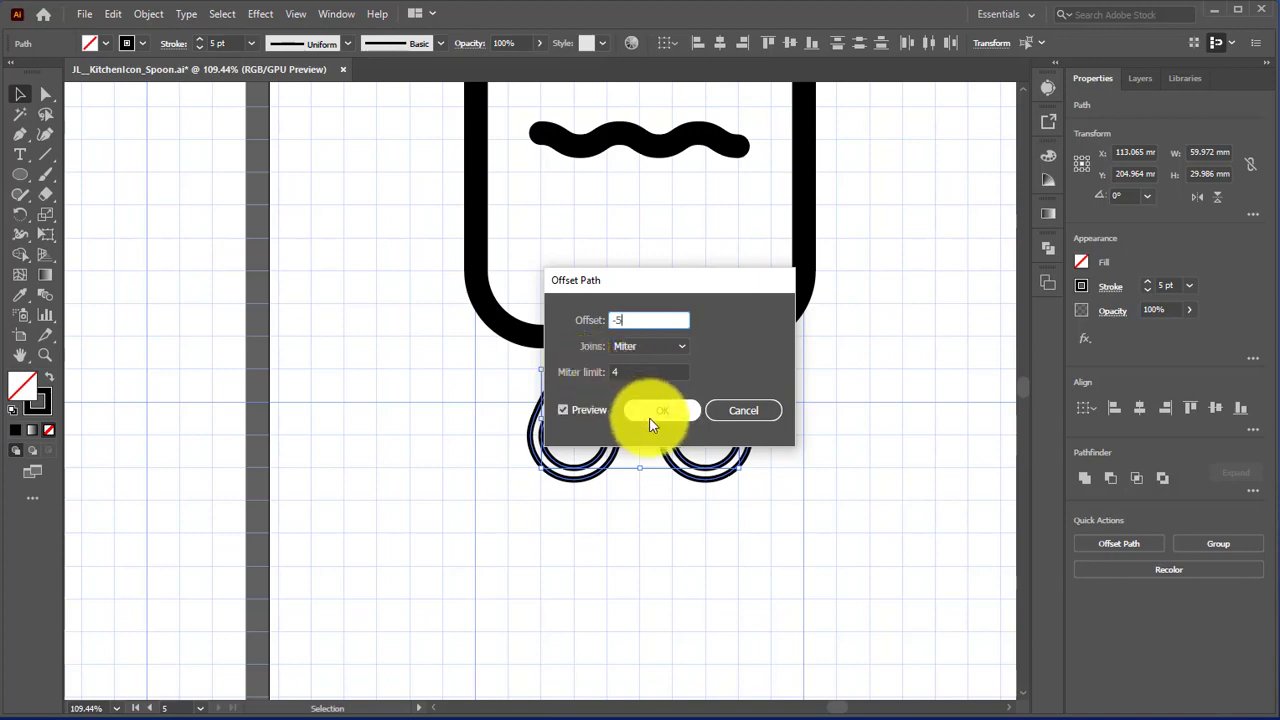
click(660, 418)
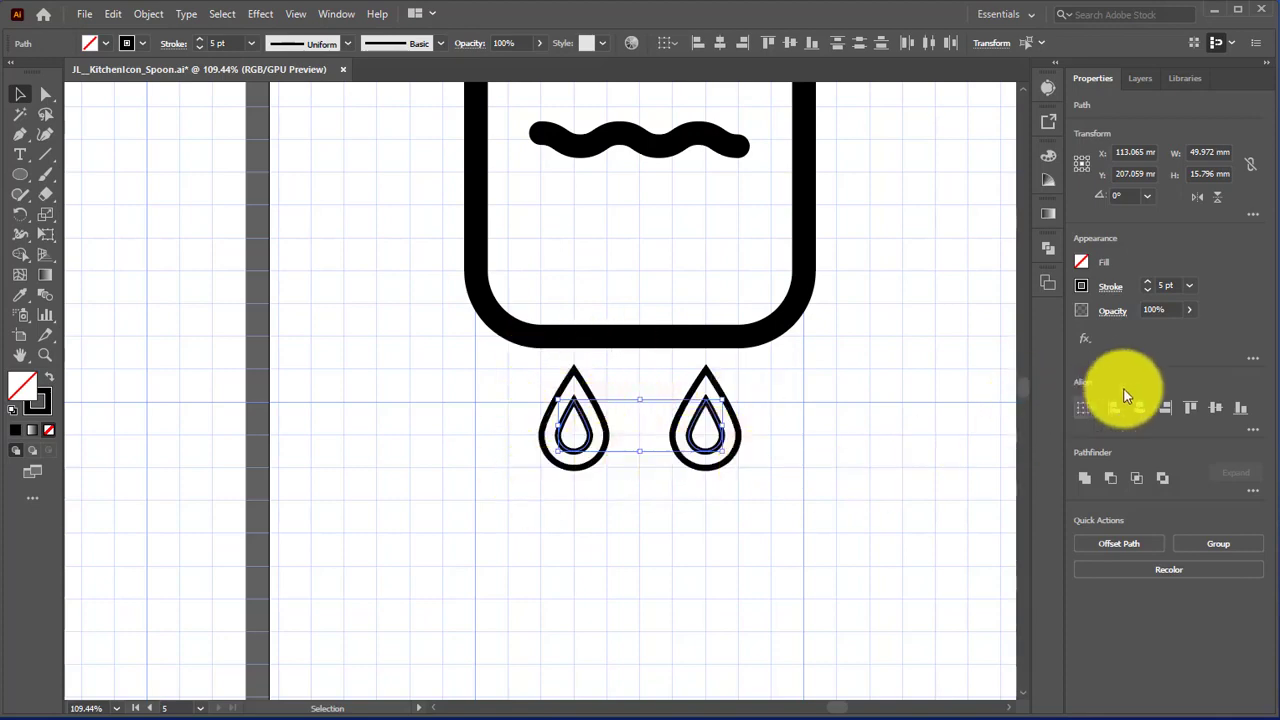
Step: Fill the two inner teardrops with medium grey, set their stroke to none, and deselect them
click(1081, 260)
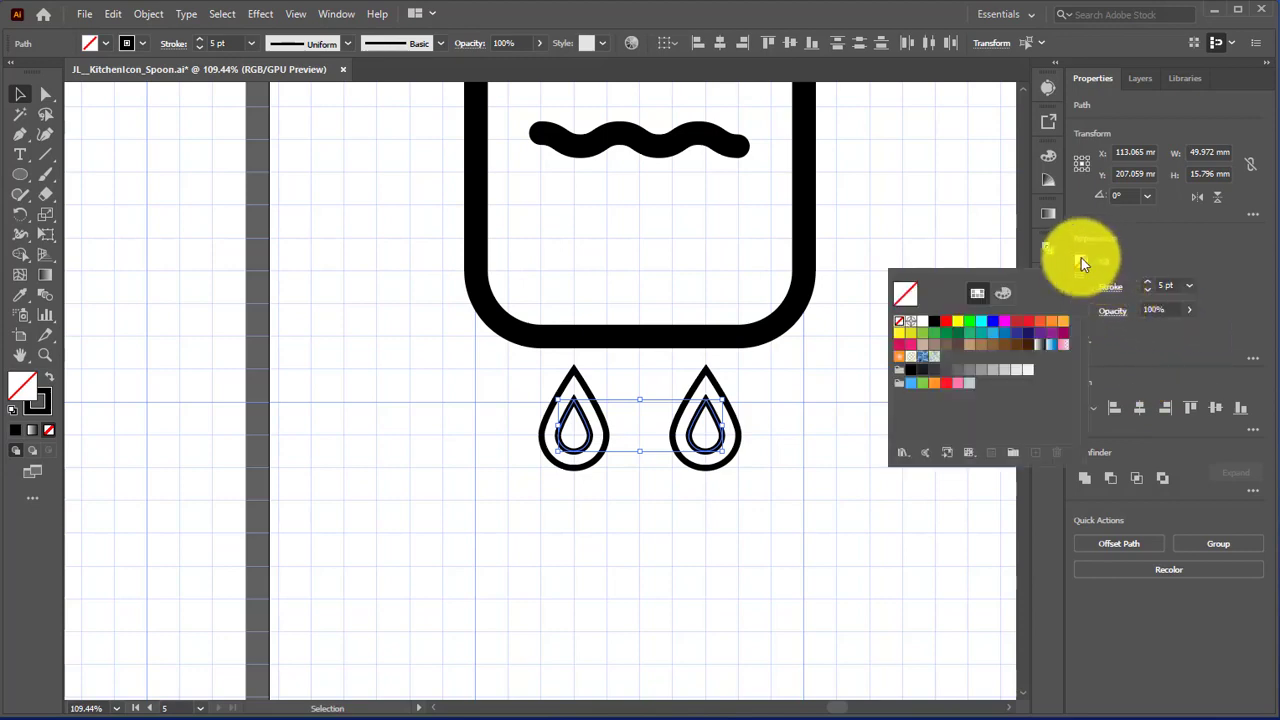
click(968, 370)
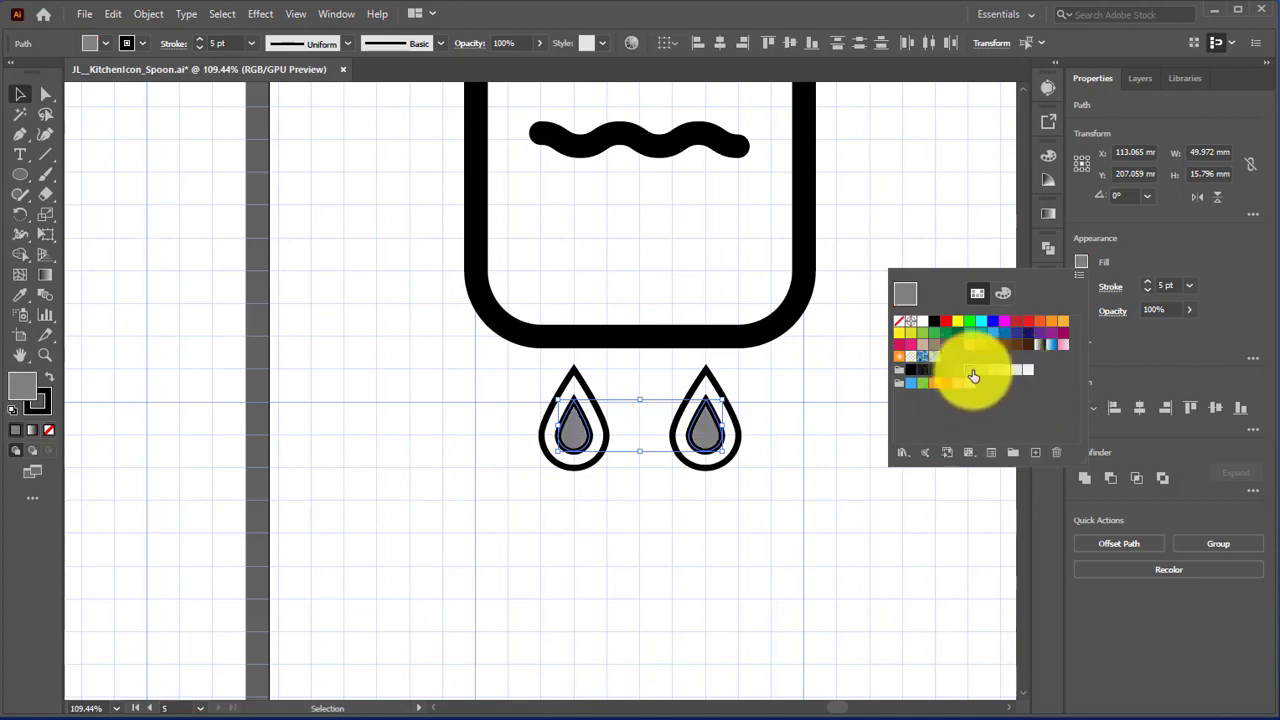
click(1109, 286)
click(1110, 286)
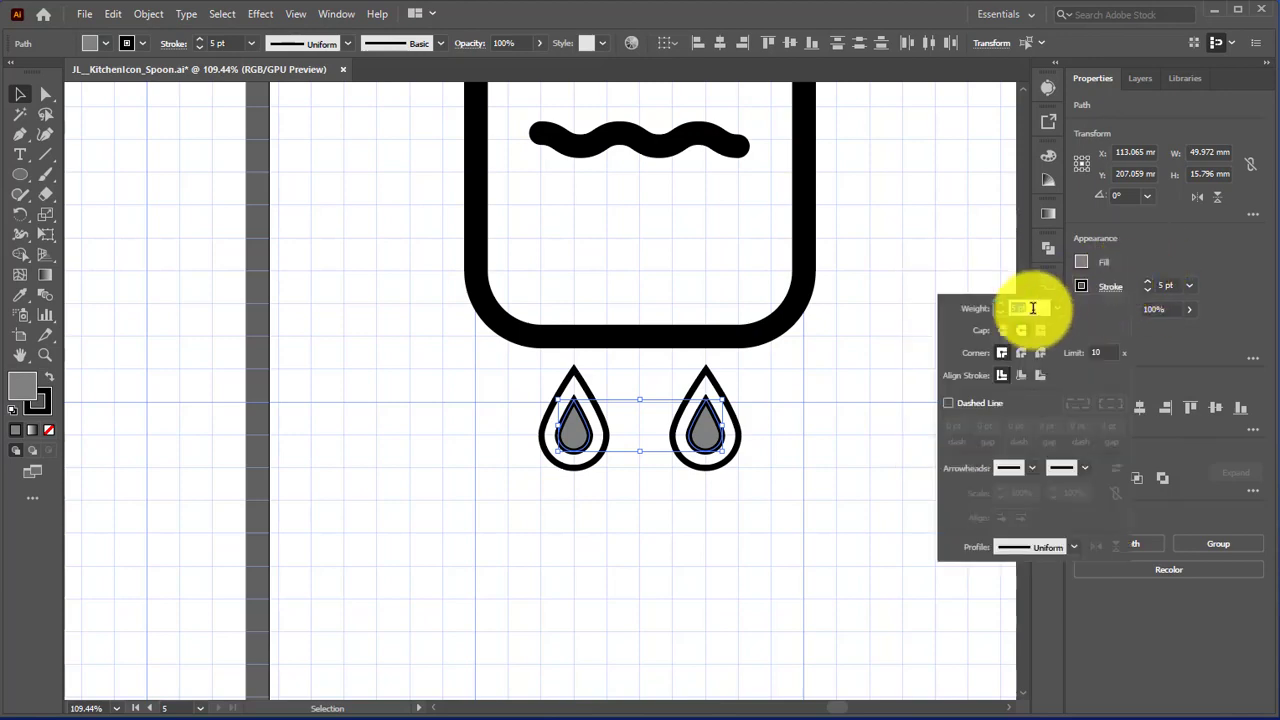
click(1080, 282)
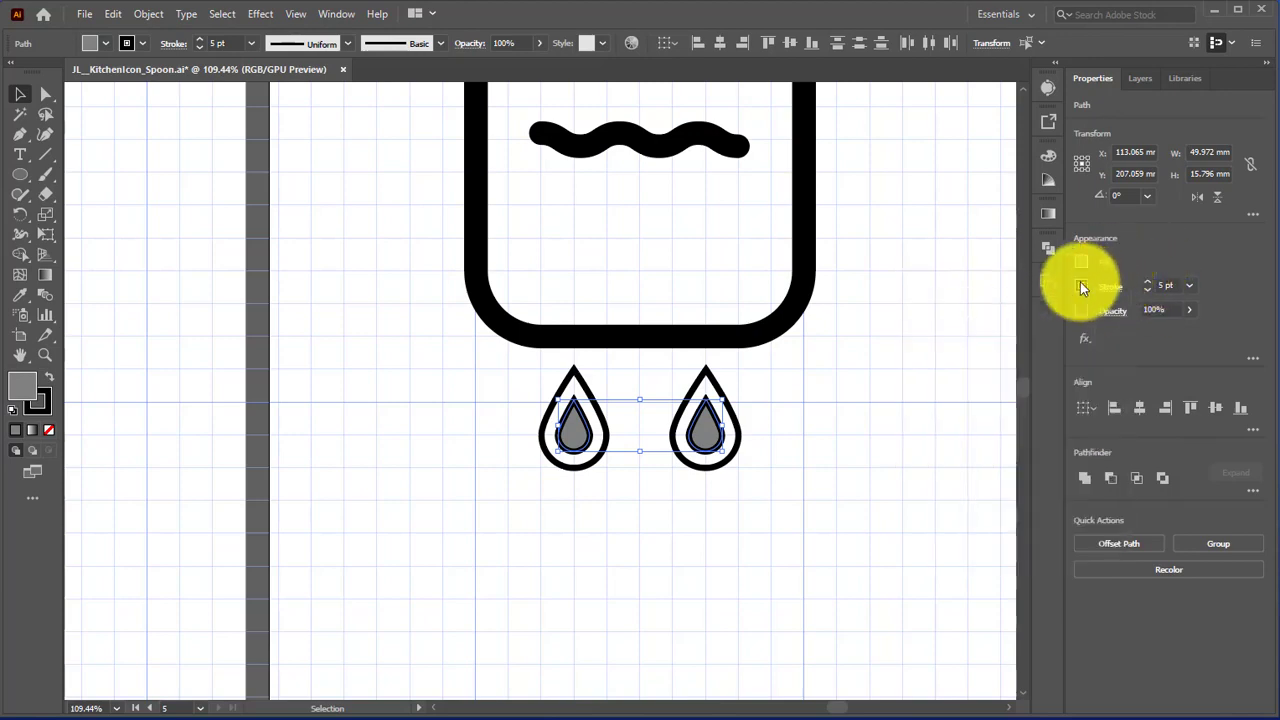
click(1081, 286)
click(1080, 290)
click(1076, 287)
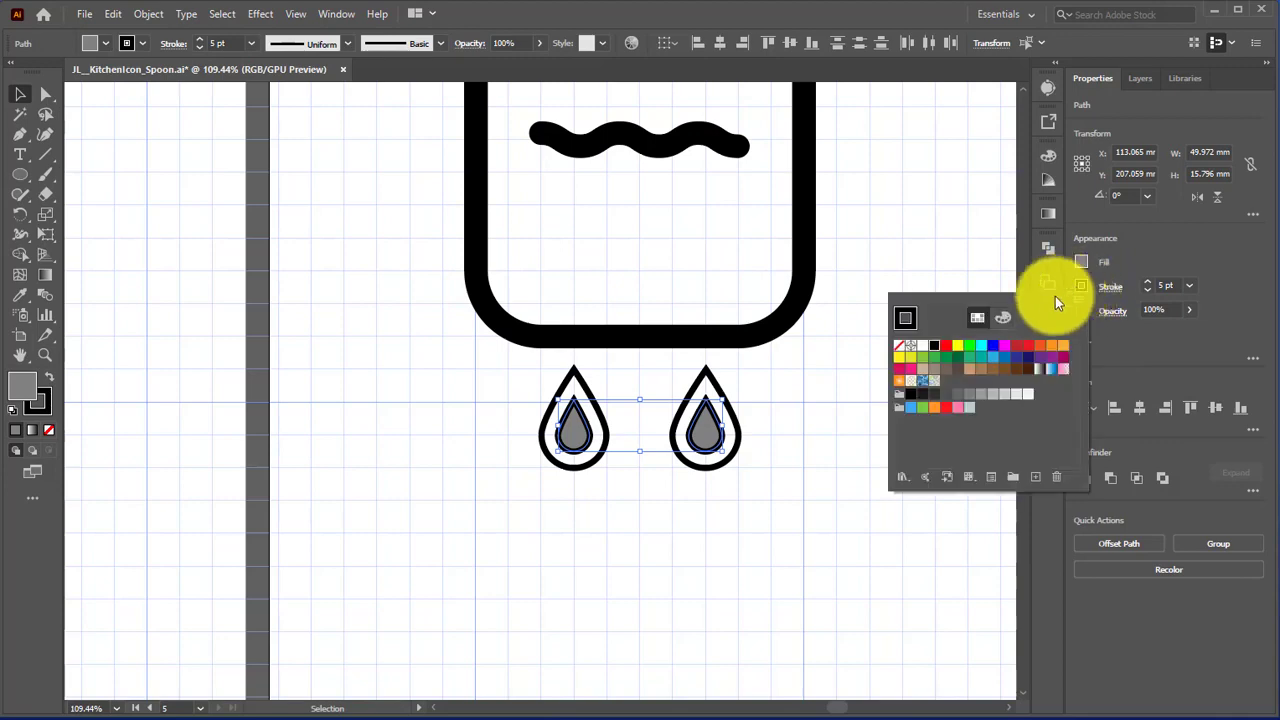
click(903, 347)
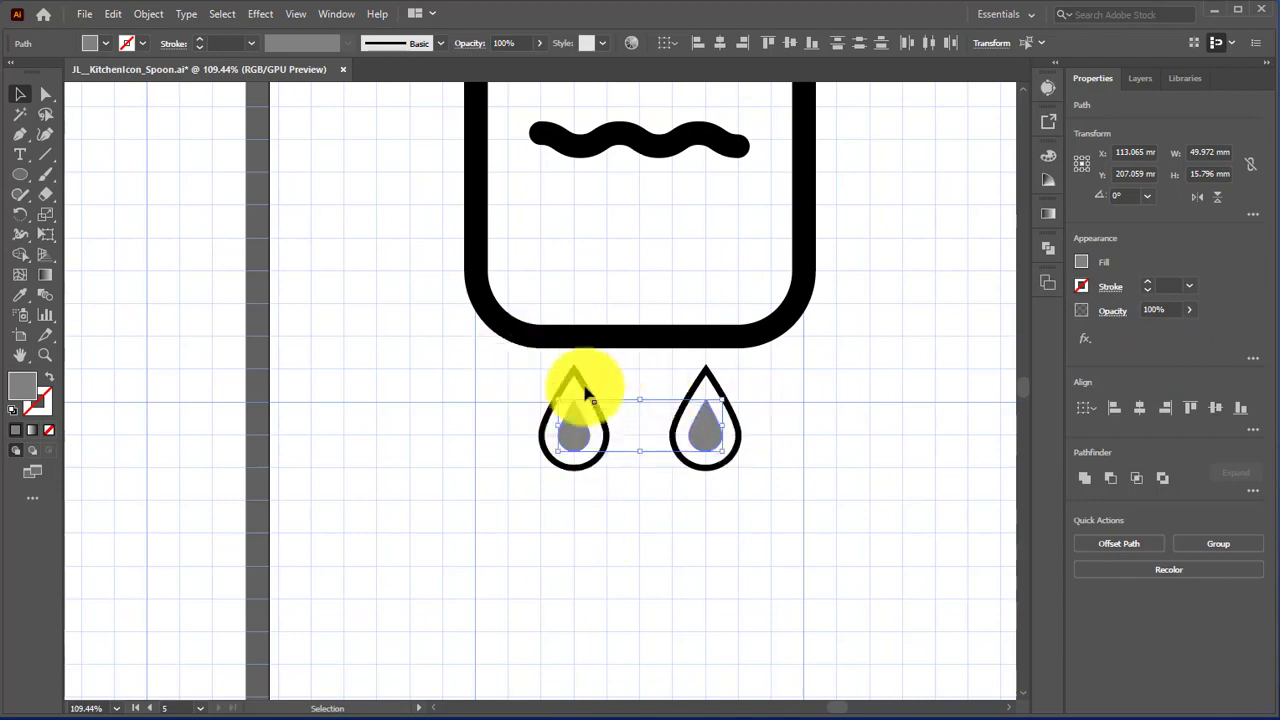
click(525, 374)
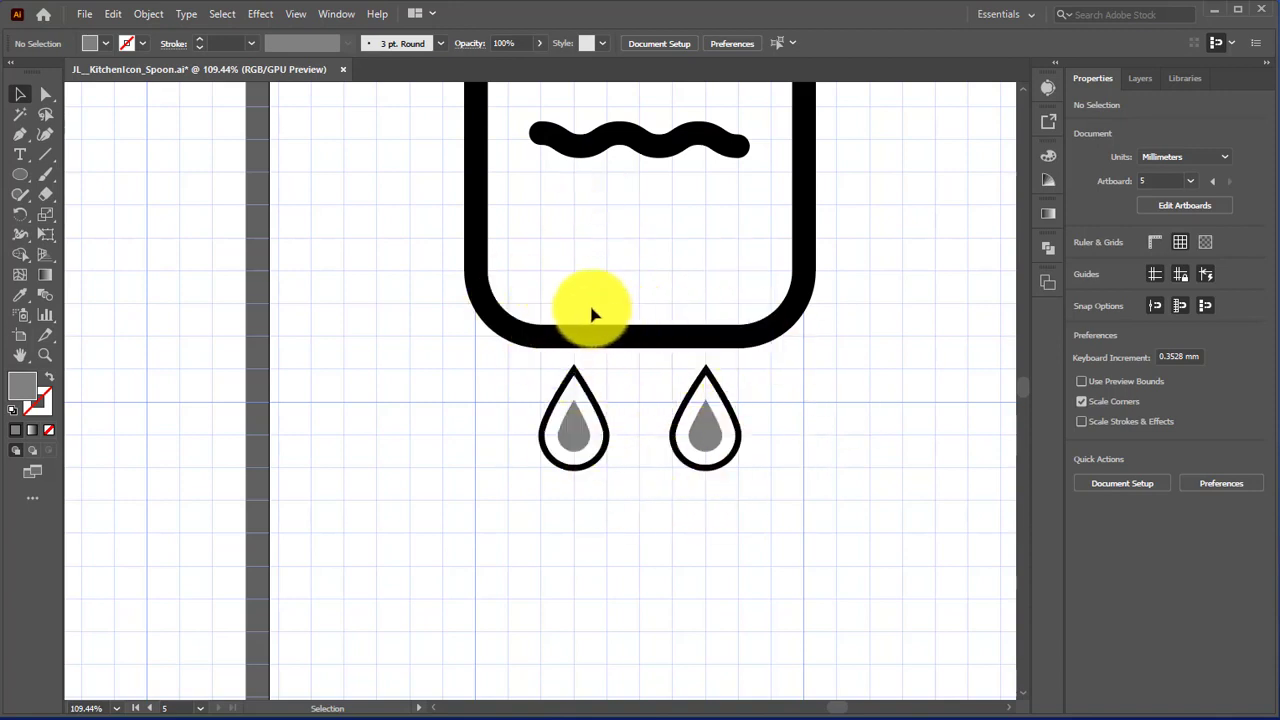
Step: Group all parts of the boiling-pot icon, including the flames, and move the group straight down about 80 mm on the artboard
scroll(700, 435, up, 4)
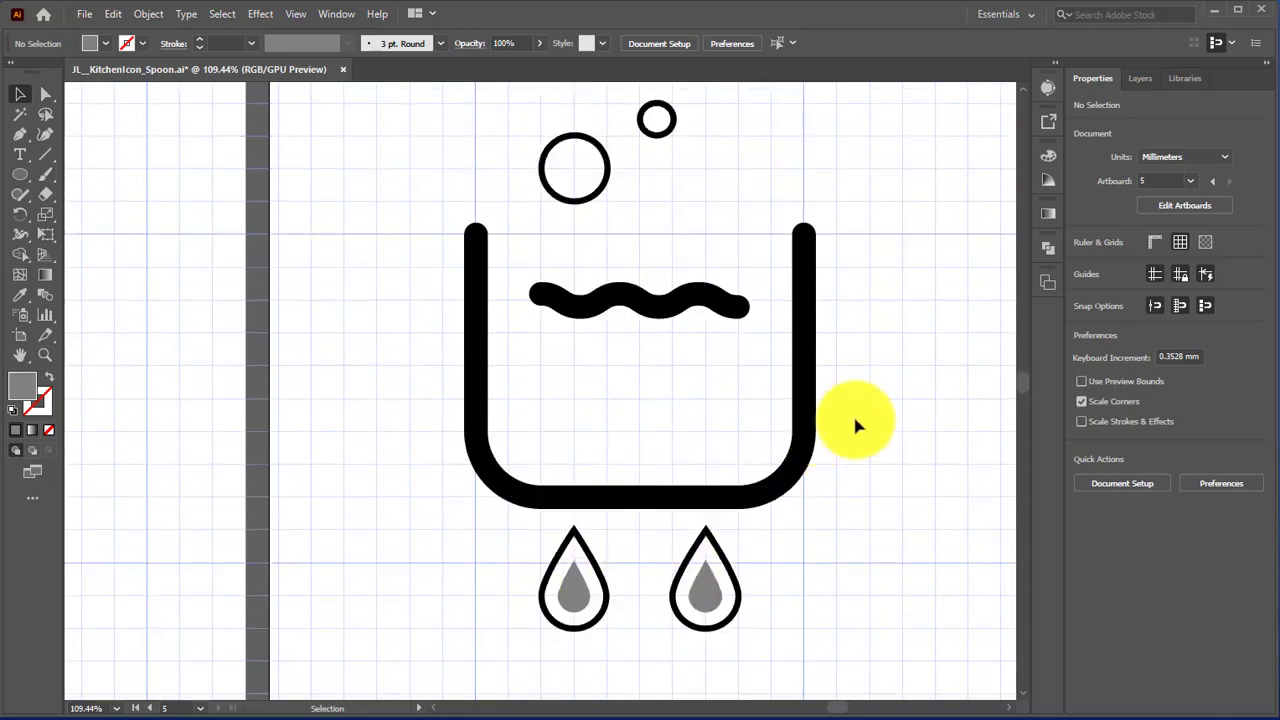
click(116, 708)
click(170, 686)
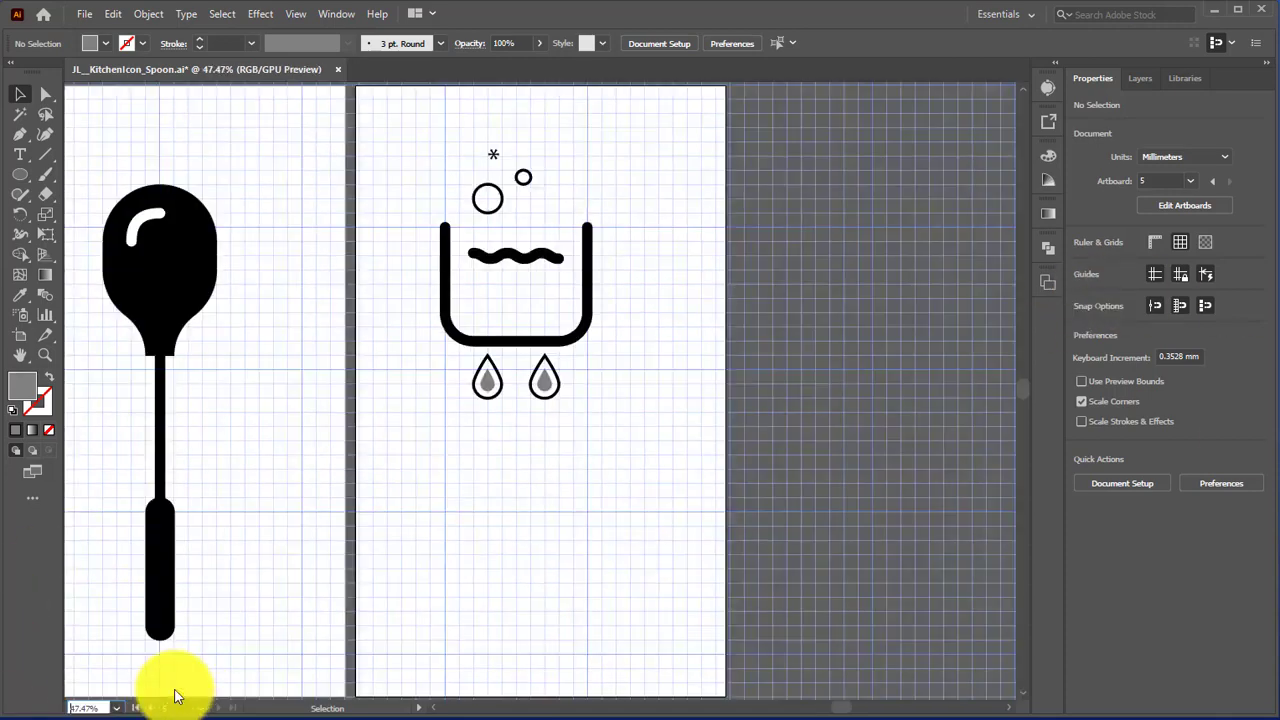
drag(409, 121, 655, 447)
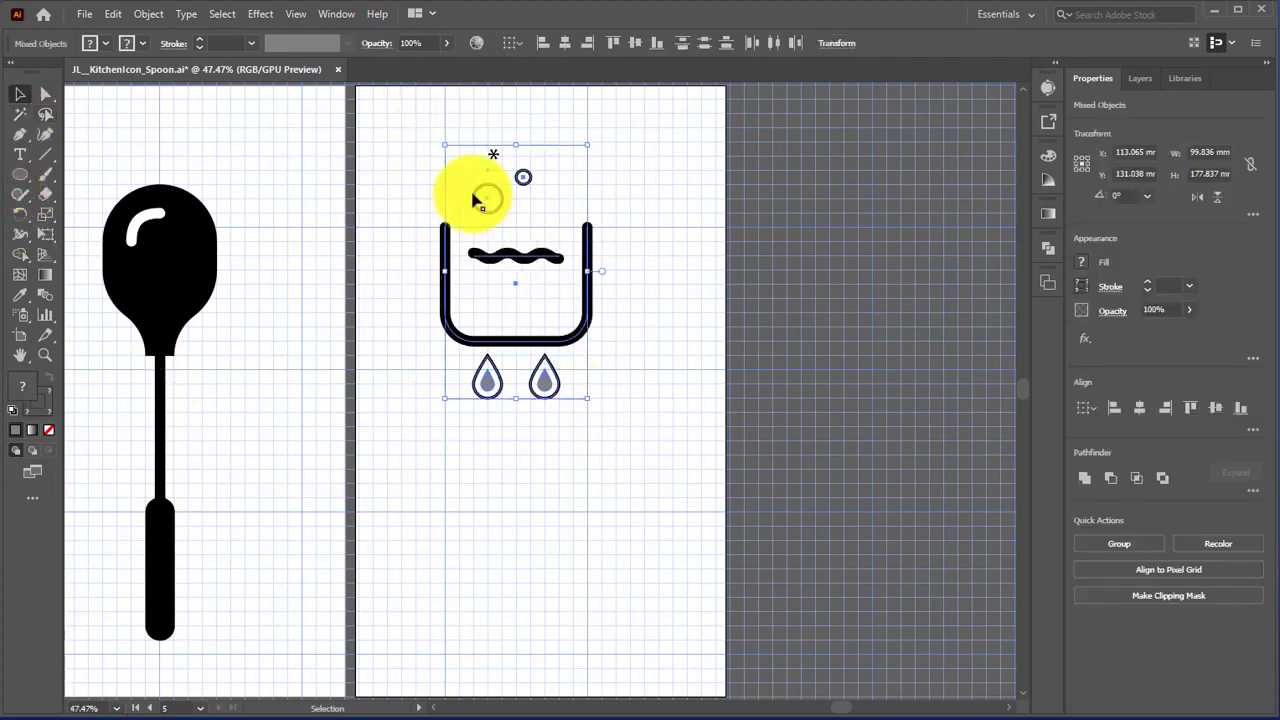
click(149, 15)
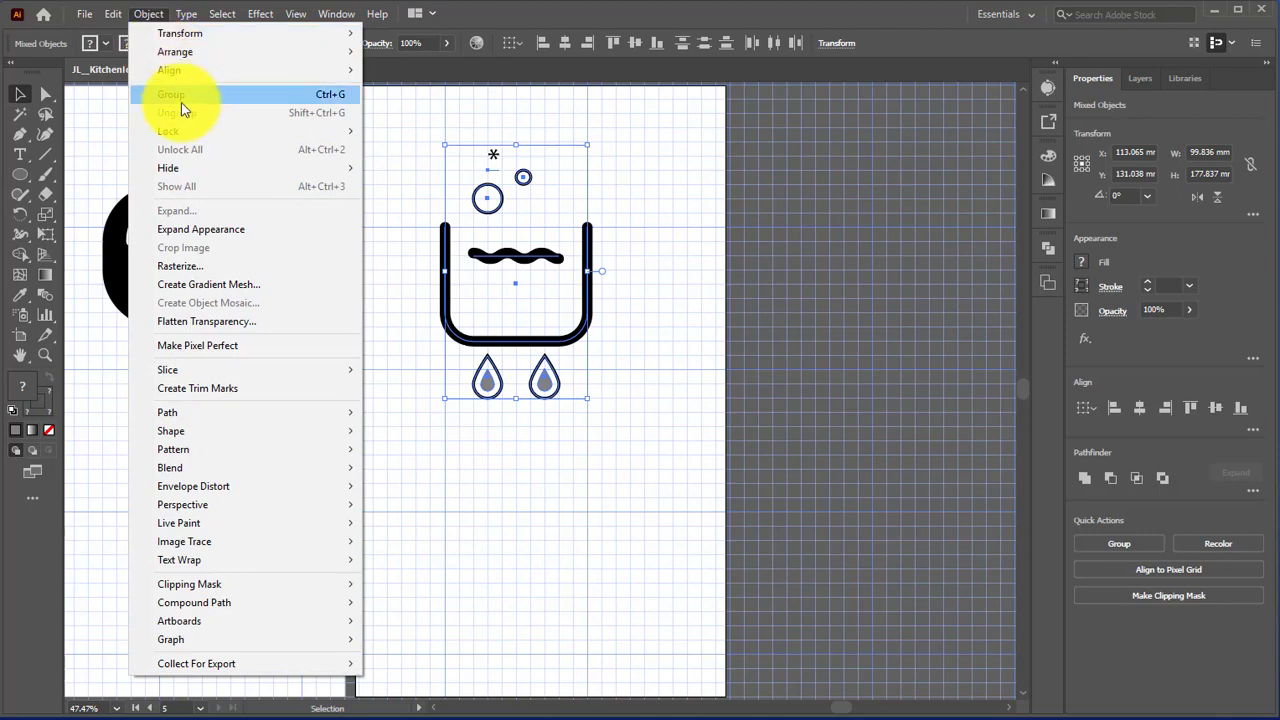
click(180, 96)
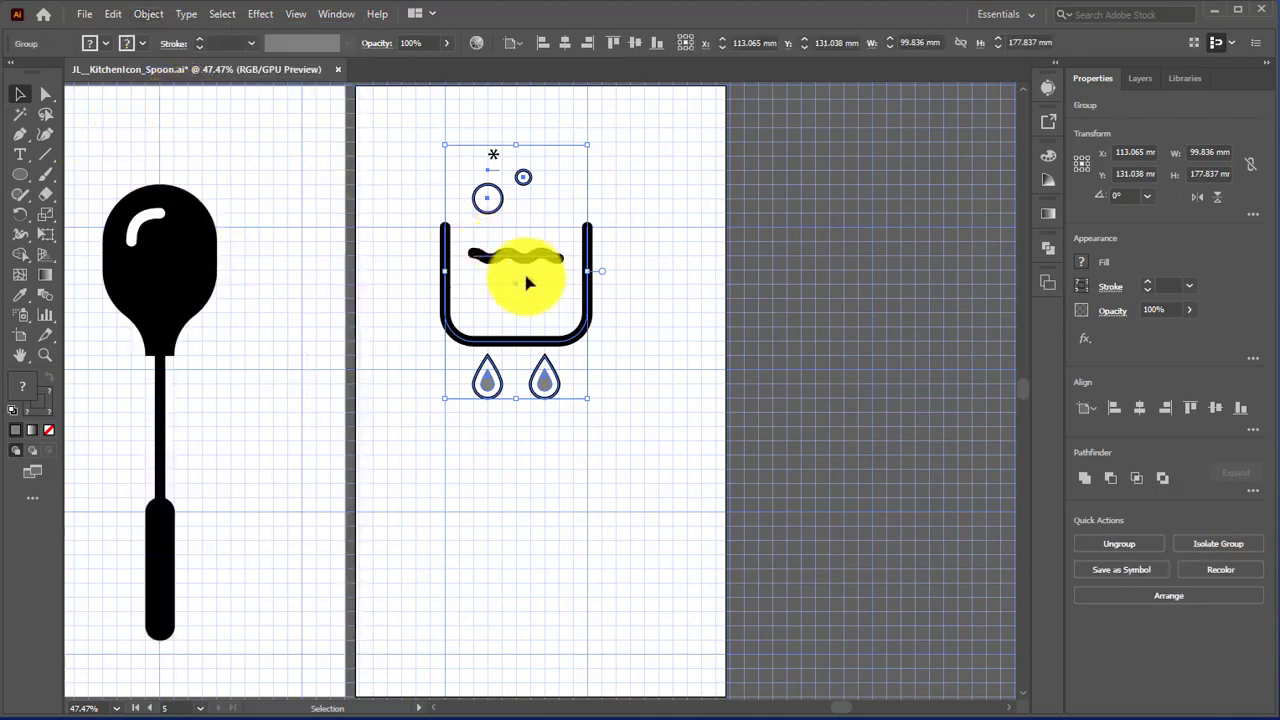
drag(518, 284, 515, 405)
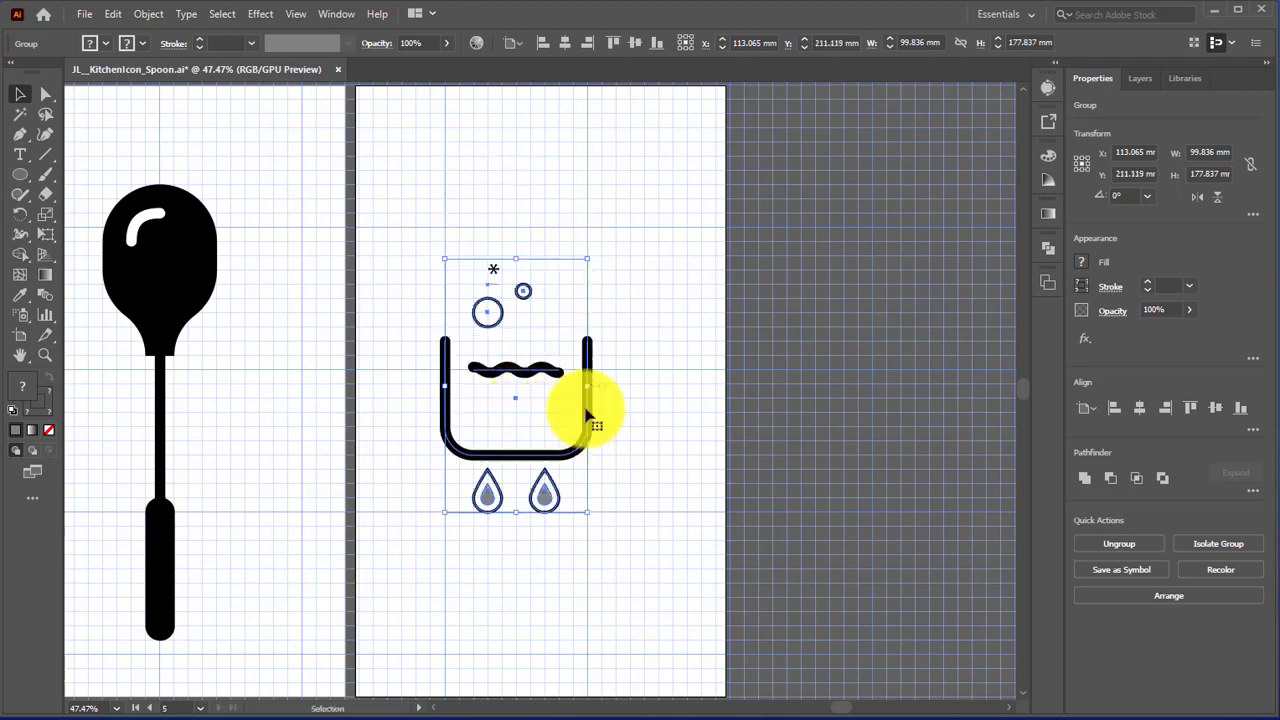
click(705, 410)
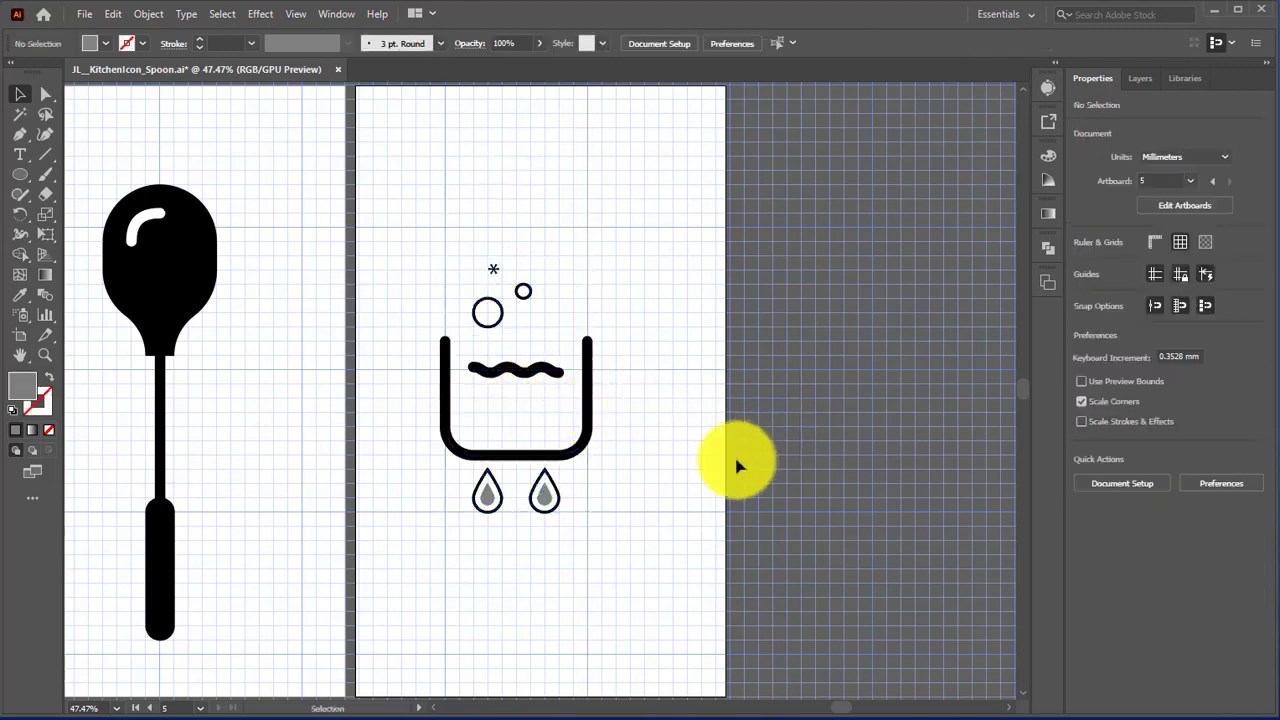